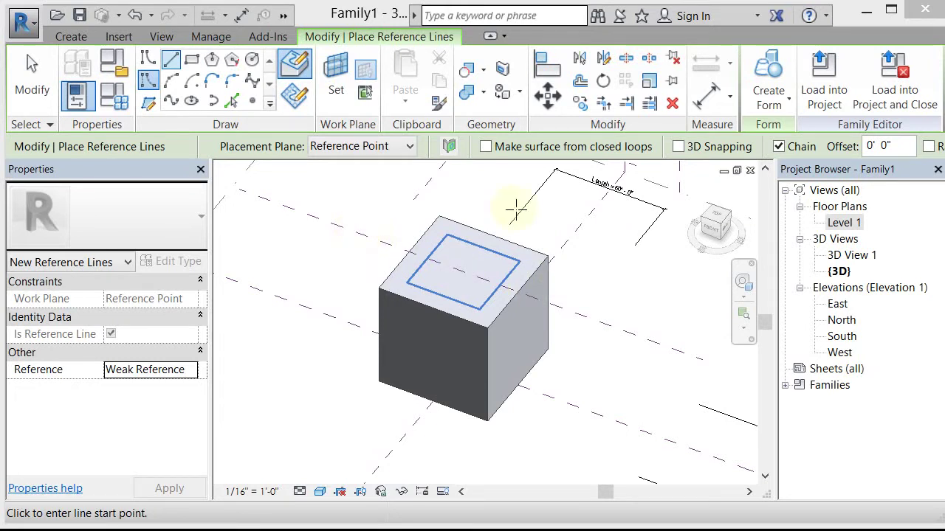
Step: Open the Level 1 floor plan and begin placing reference lines
double_click(846, 226)
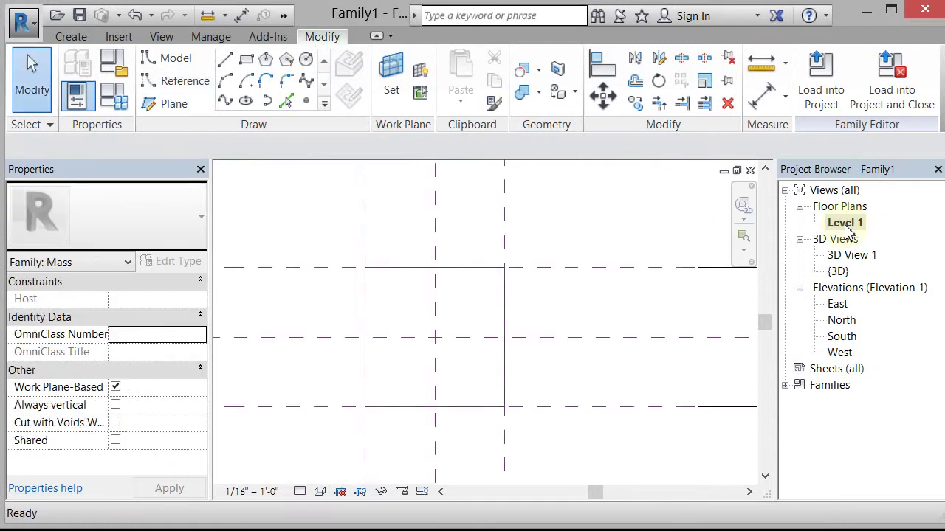
left_click(183, 89)
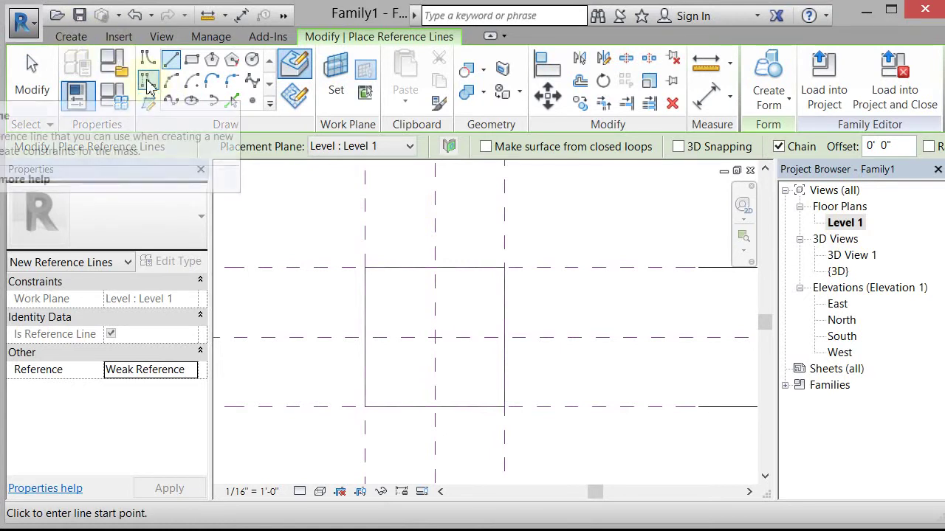
Step: Draw a five-point spline on Level 1 from below the cube to past its far edge
left_click(150, 98)
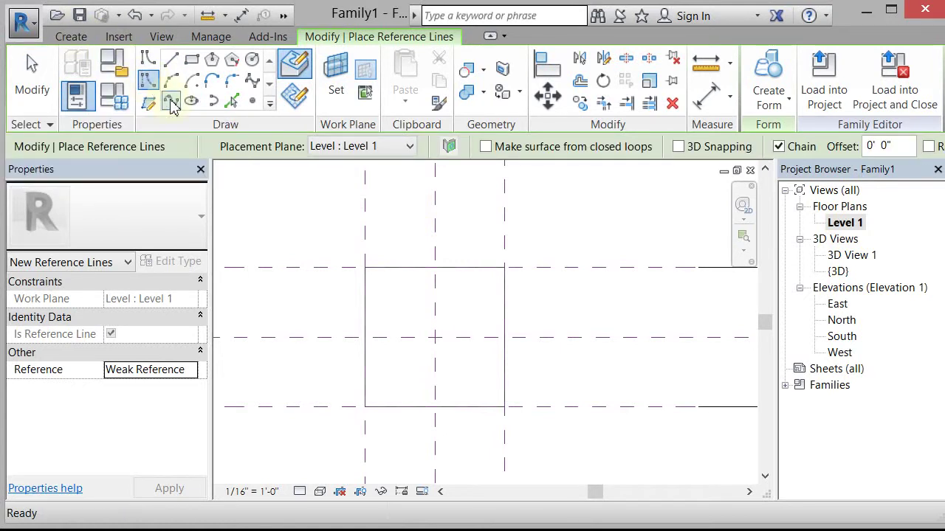
left_click(170, 103)
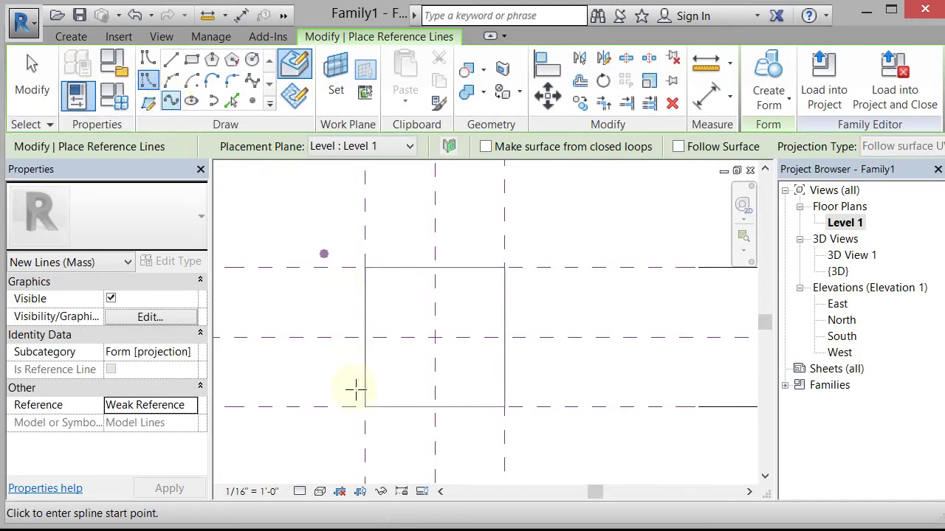
left_click(345, 443)
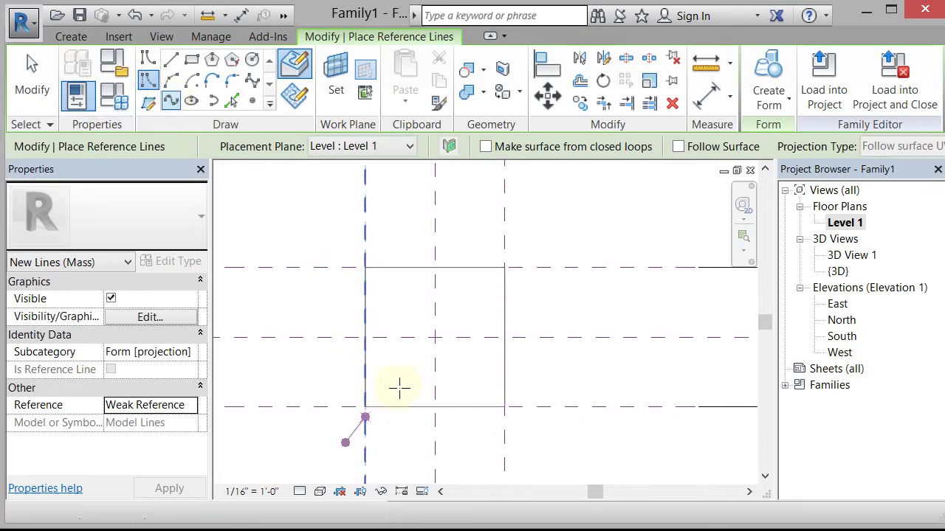
left_click(290, 176)
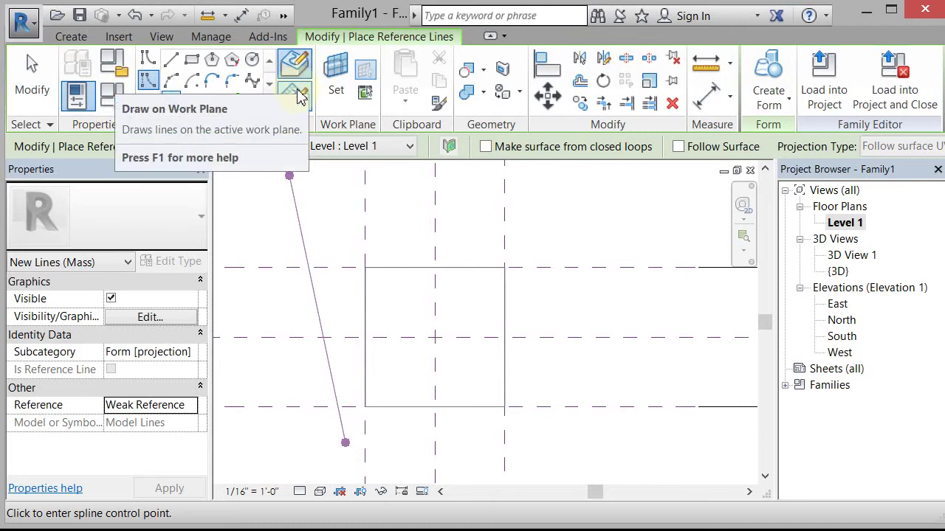
left_click(299, 98)
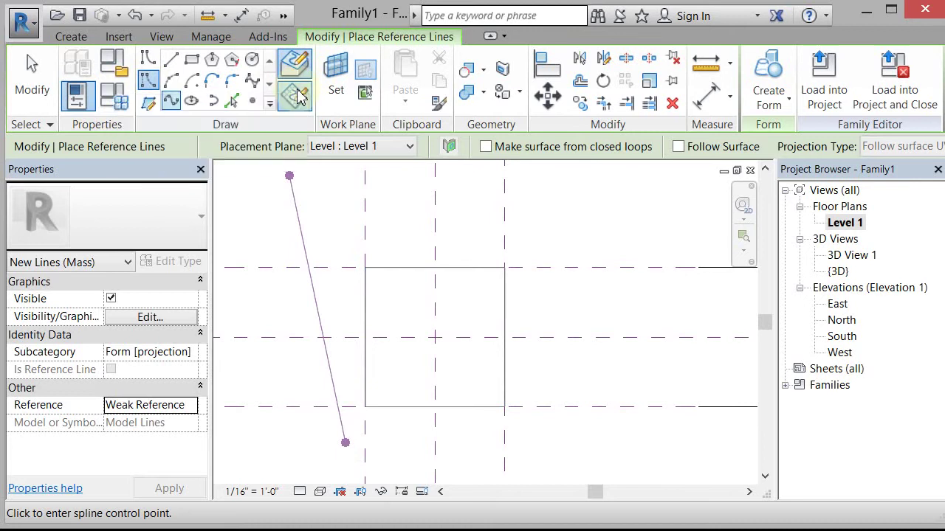
left_click(407, 397)
left_click(446, 352)
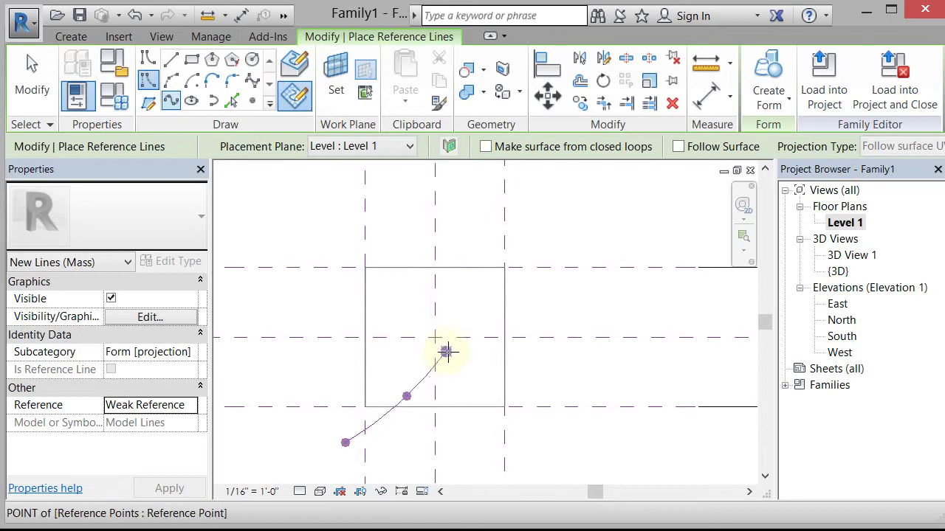
left_click(448, 297)
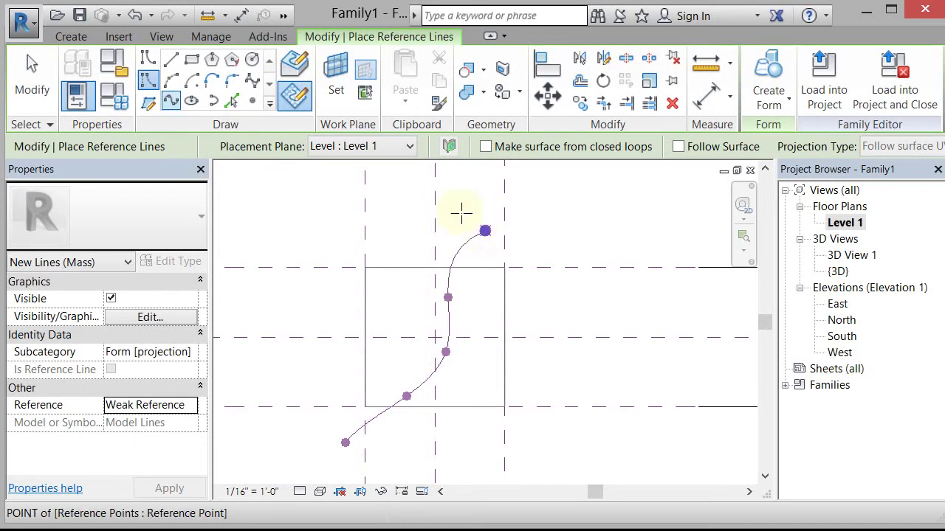
left_click(419, 172)
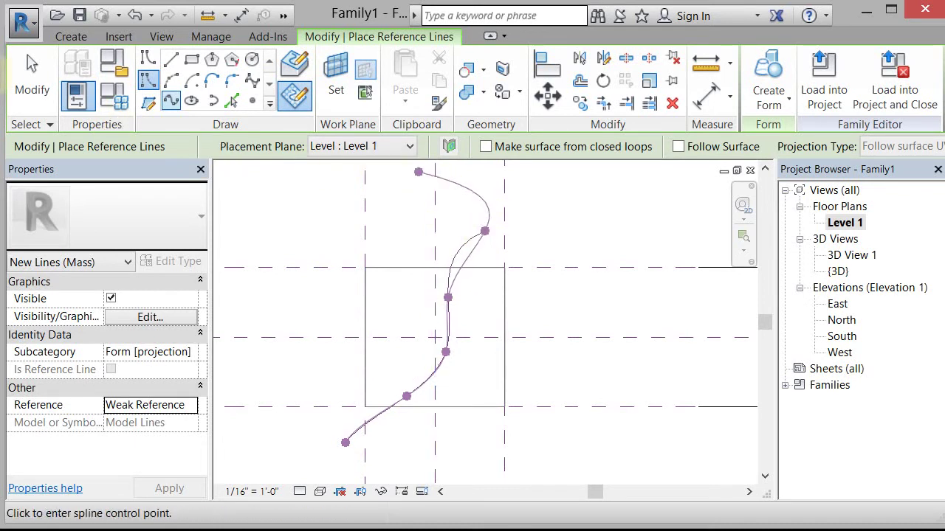
left_click(31, 74)
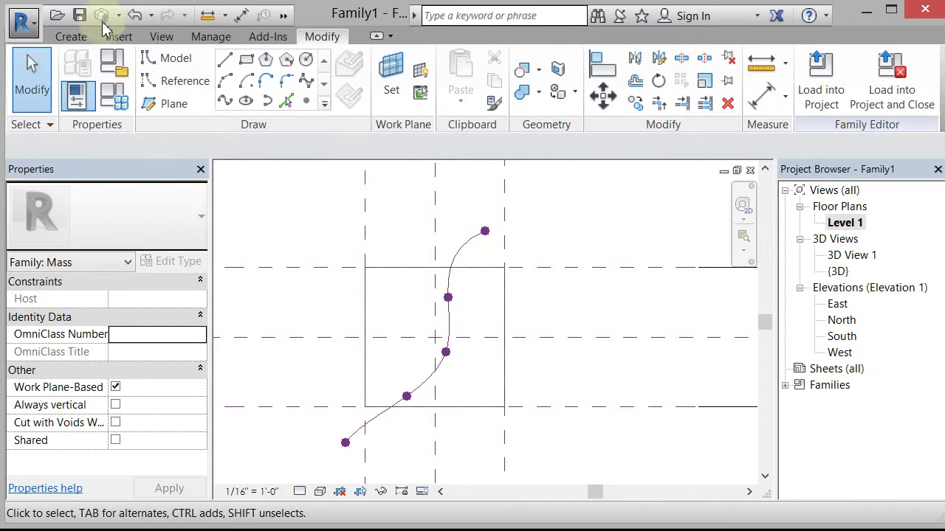
Step: Switch to the default 3D view with the Wireframe visual style
left_click(283, 15)
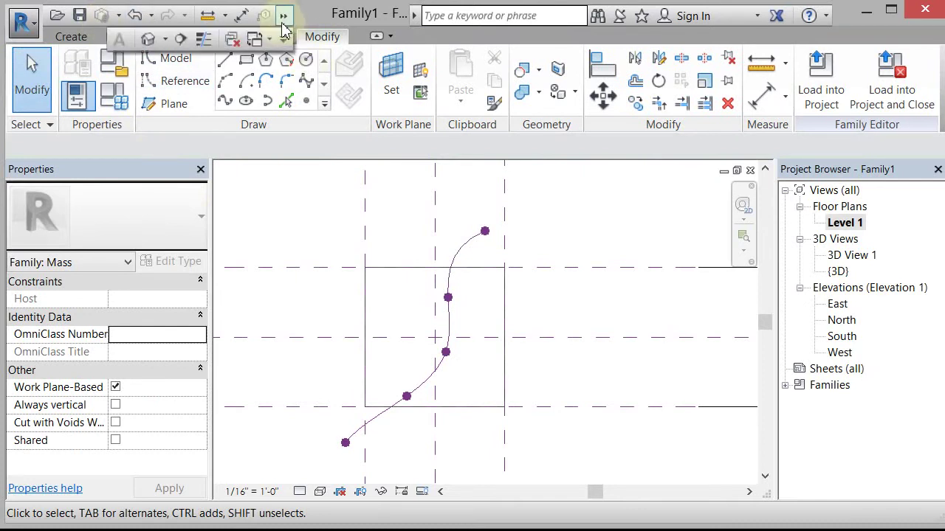
left_click(148, 38)
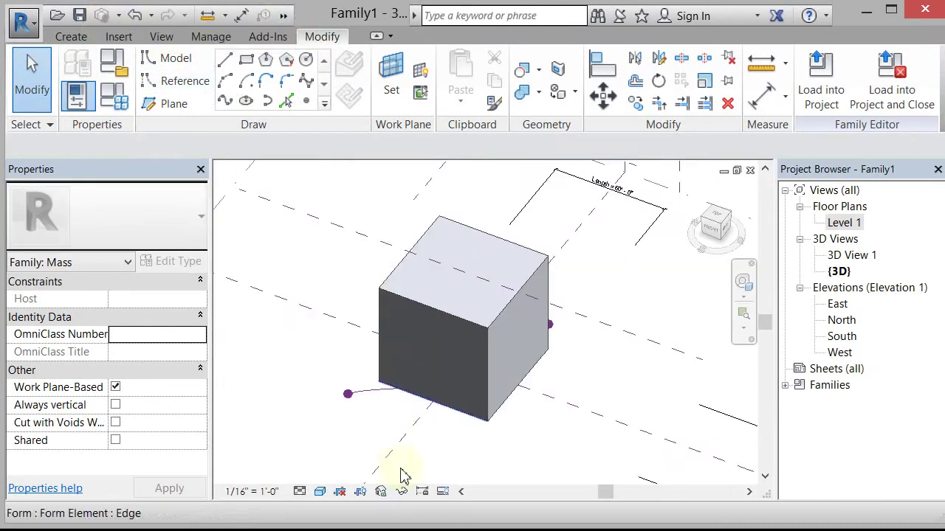
left_click(319, 498)
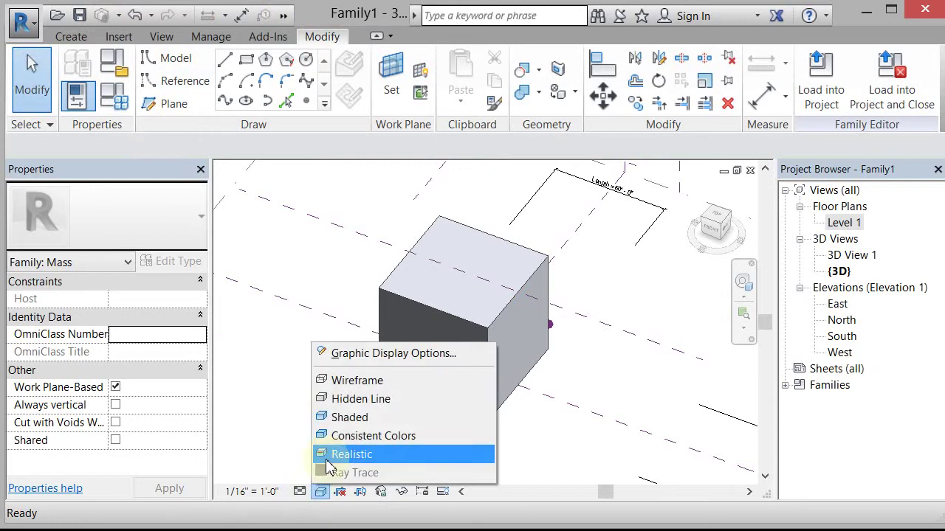
left_click(339, 380)
scroll(425, 399, "up", 2)
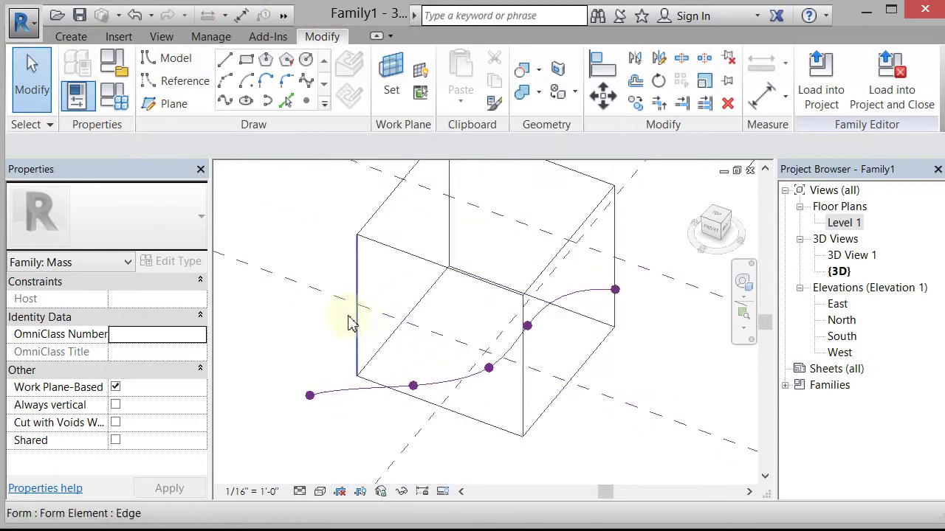
Step: Set a spline reference point's Offset to 18' 0" above Level 1
left_click(414, 387)
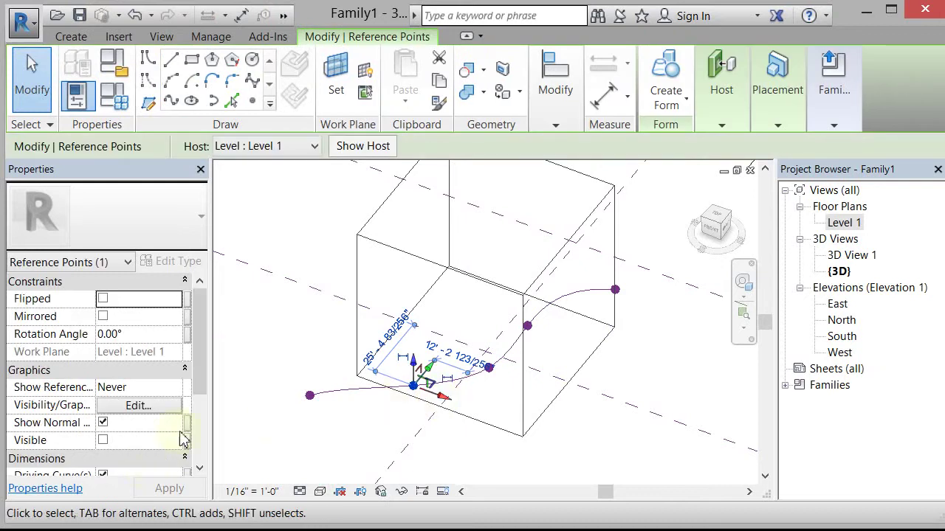
left_click_drag(200, 362, 199, 405)
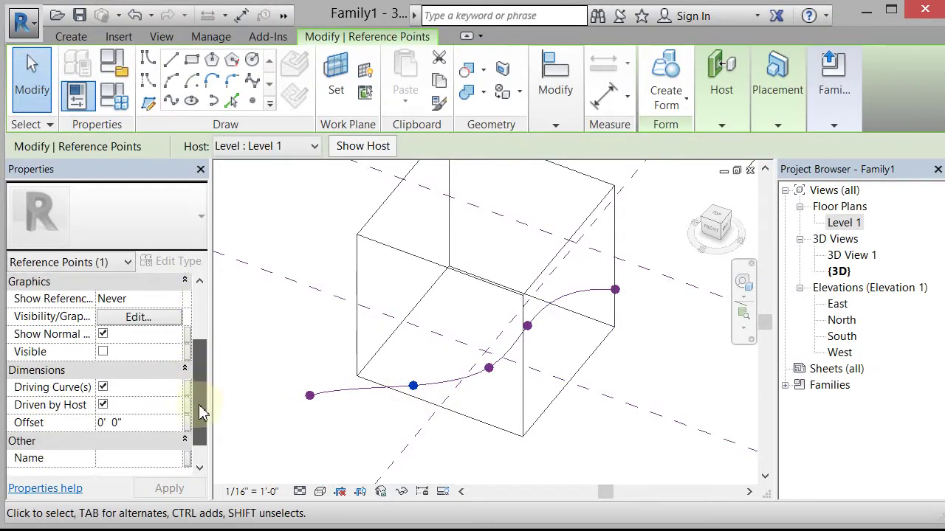
left_click(154, 429)
type("18")
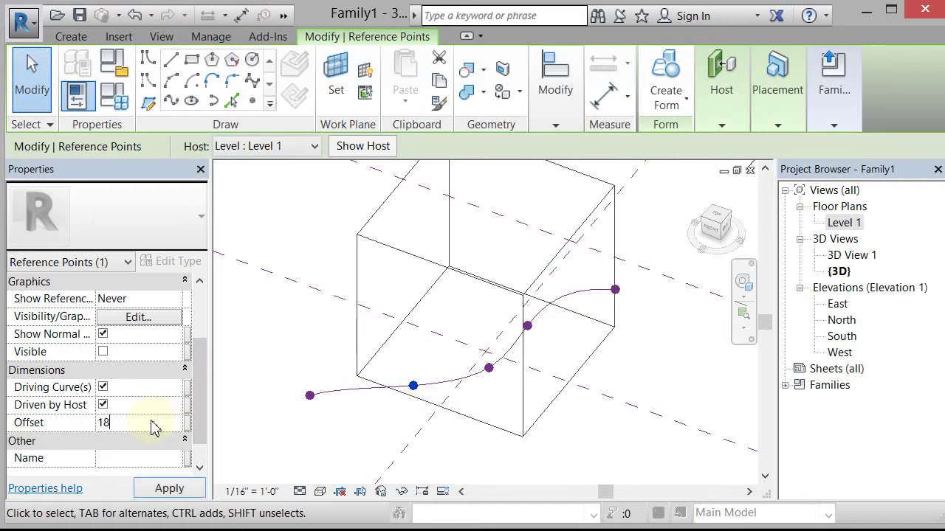
Step: Raise the spline's middle reference point to a 15' 0" offset
left_click(489, 384)
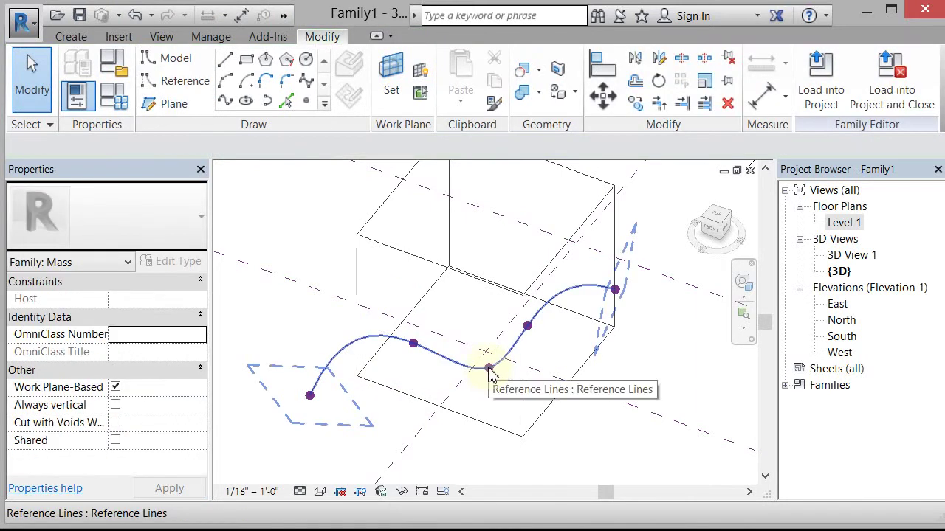
left_click_drag(469, 319, 504, 394)
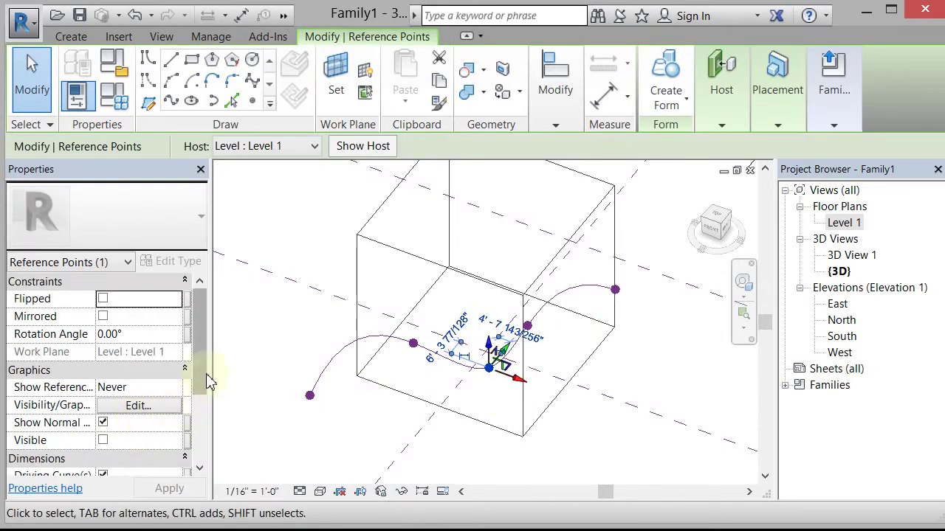
left_click_drag(206, 373, 201, 418)
left_click(146, 439)
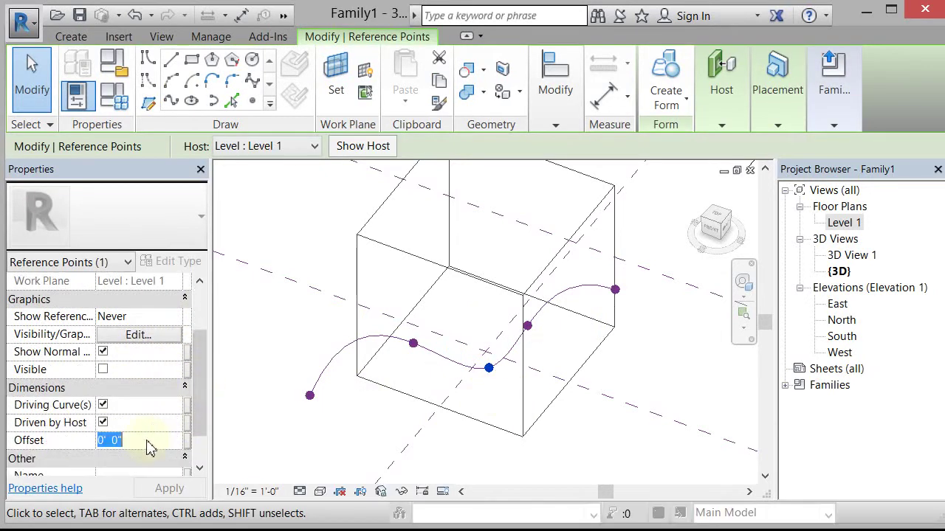
type("15")
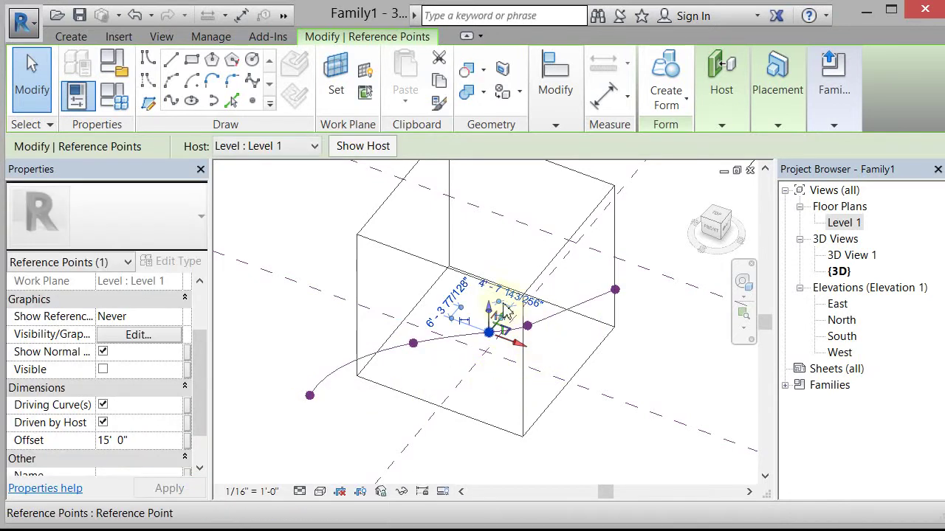
Step: Raise the next reference point along the curve to a 25' 0" offset
left_click_drag(507, 250, 559, 364)
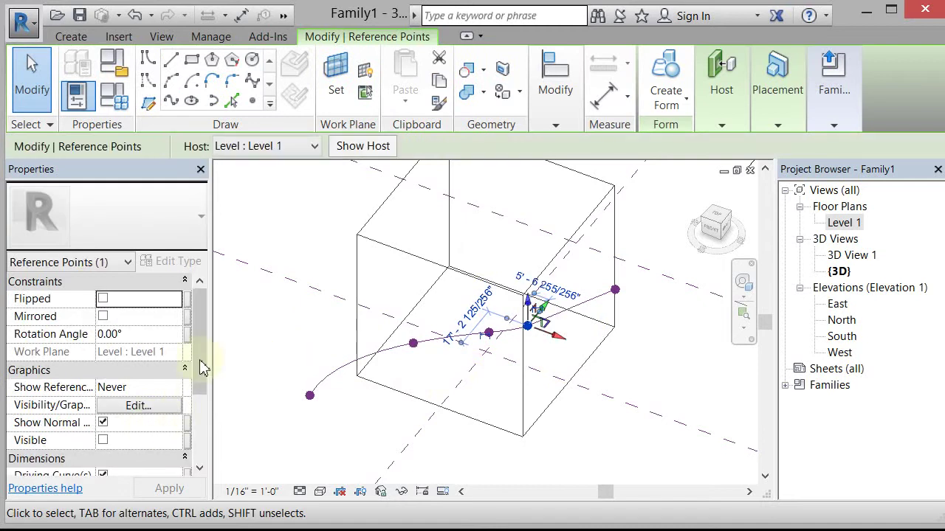
left_click_drag(205, 360, 205, 425)
left_click(158, 412)
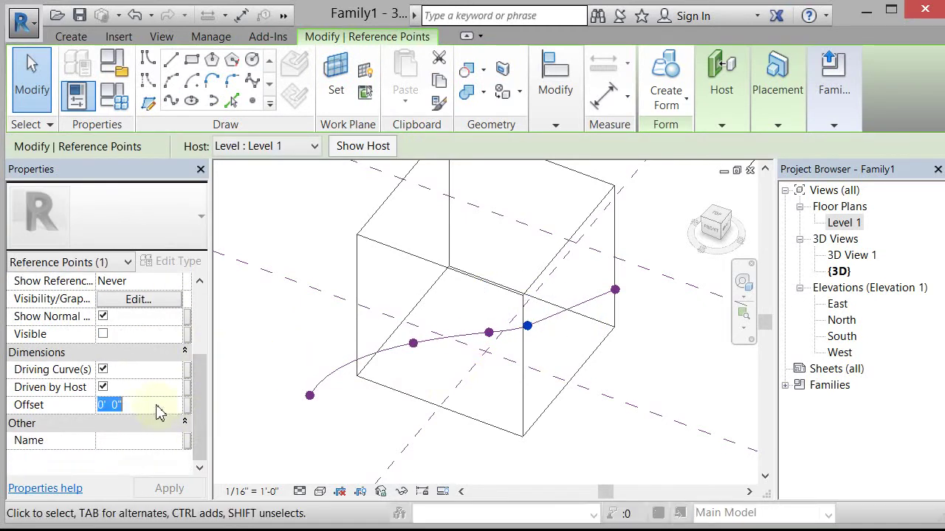
type("25")
key("Return")
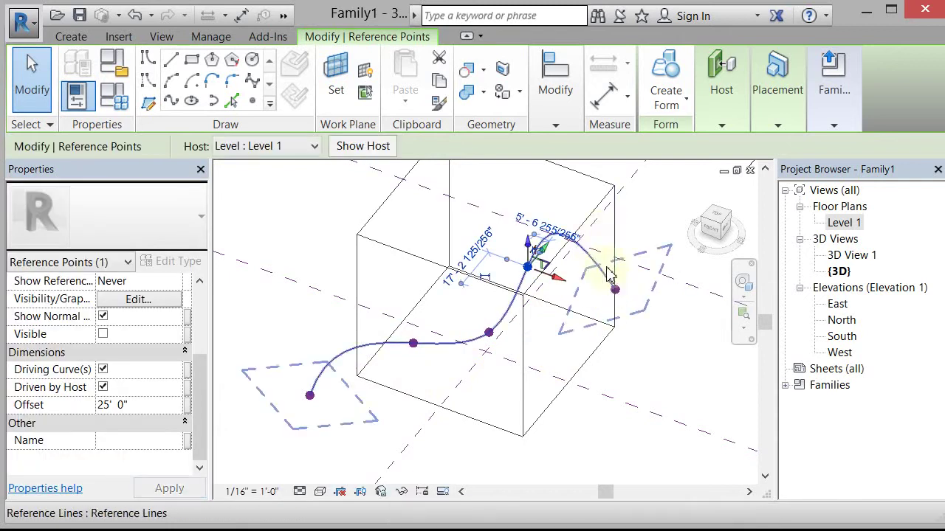
key("Escape")
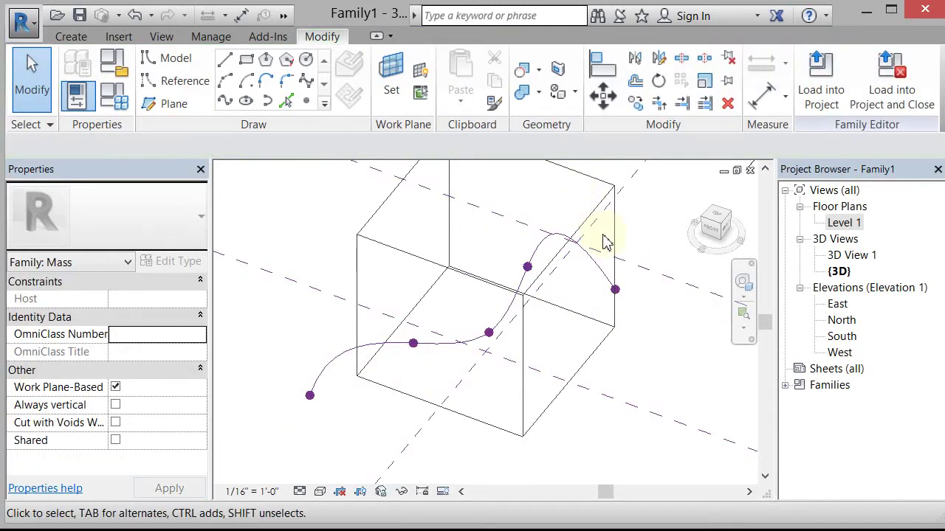
Step: Raise the spline's right end point to a 40' 0" offset and apply
left_click_drag(603, 244, 643, 320)
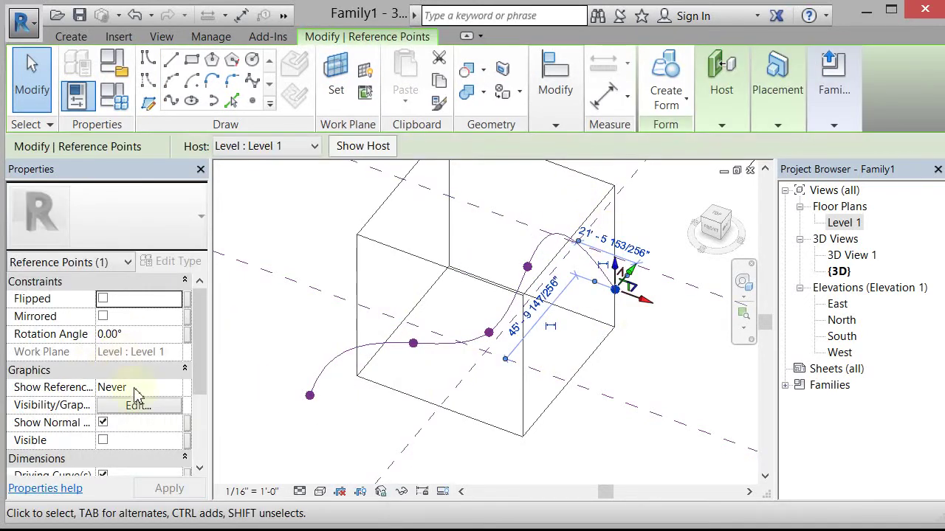
left_click_drag(207, 369, 204, 421)
left_click(174, 423)
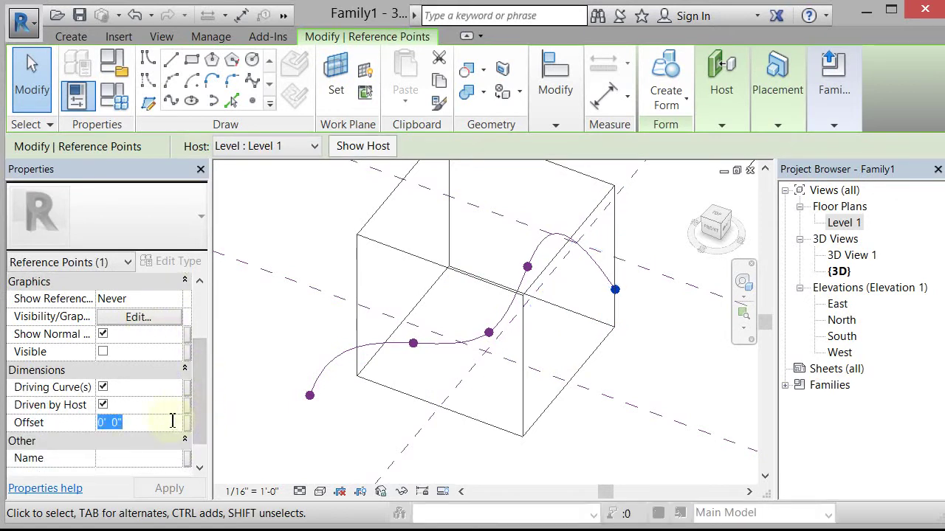
type("4")
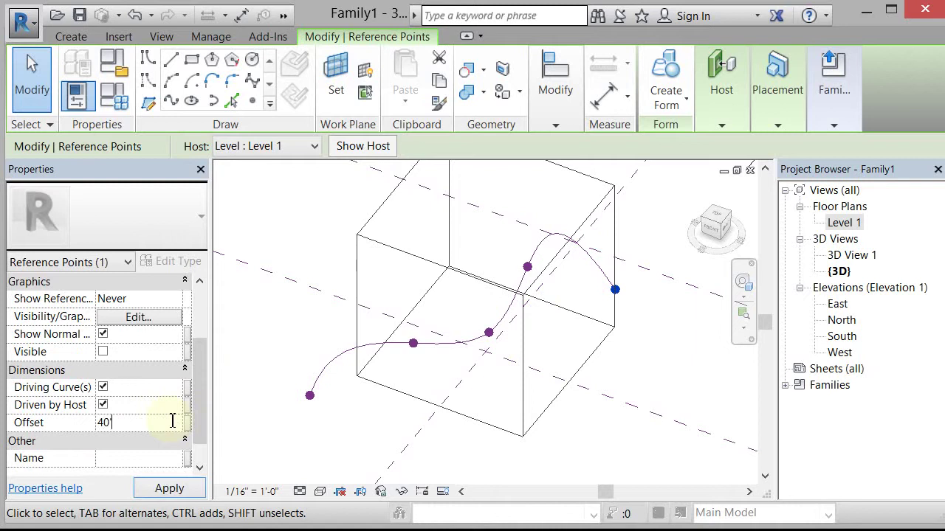
left_click(602, 428)
middle_click_drag(611, 419, 634, 406, "shift")
middle_click_drag(517, 405, 381, 317, "shift")
left_click(118, 105)
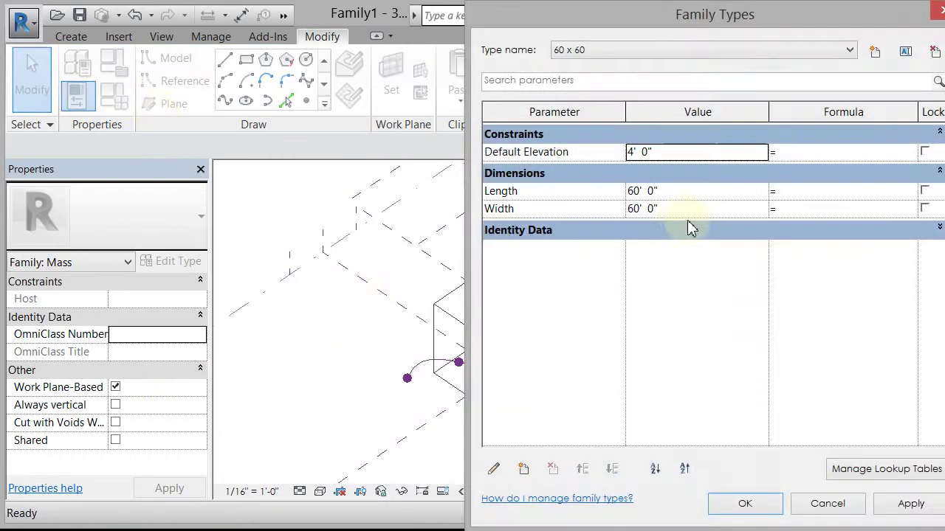
left_click_drag(681, 22, 833, 30)
left_click(806, 55)
left_click(782, 86)
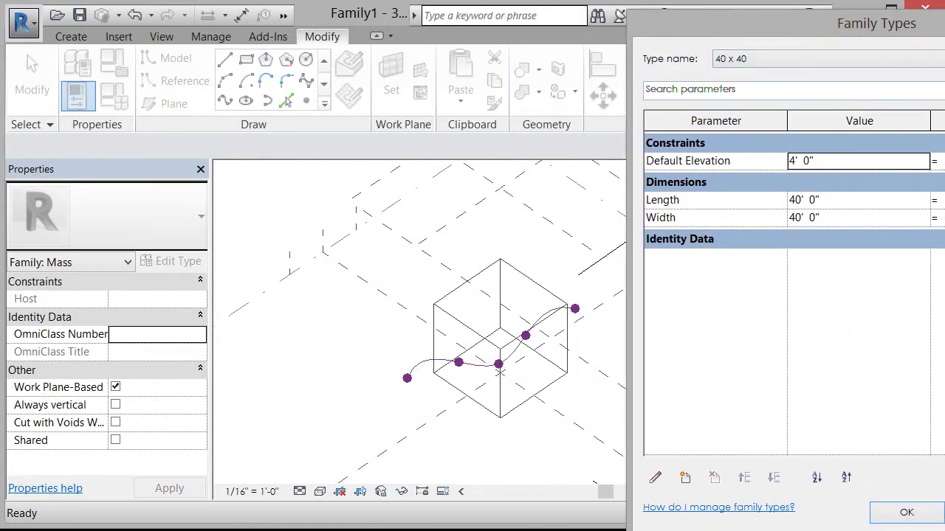
left_click(790, 65)
left_click(785, 74)
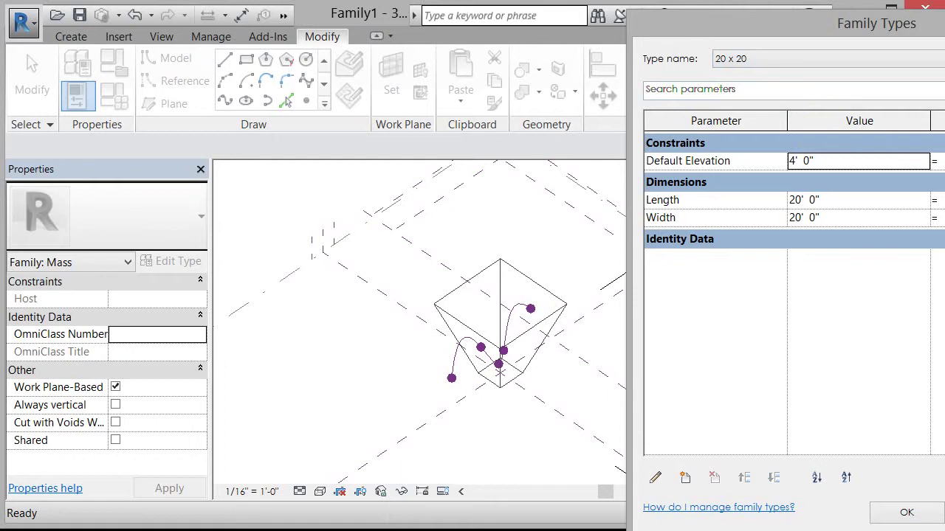
left_click(776, 65)
left_click(780, 98)
left_click(906, 514)
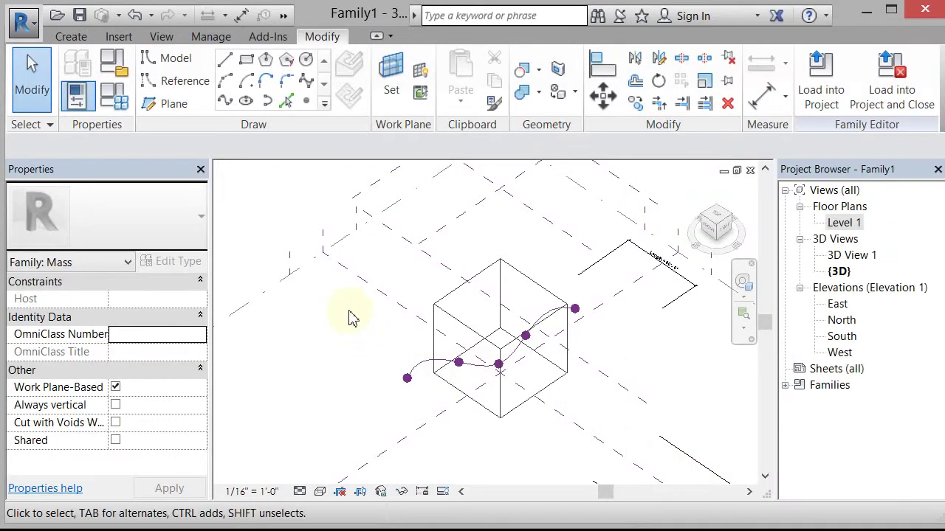
Step: Select the five spline points, filter to Reference Points, and clear Driven by Host
left_click_drag(349, 310, 594, 410)
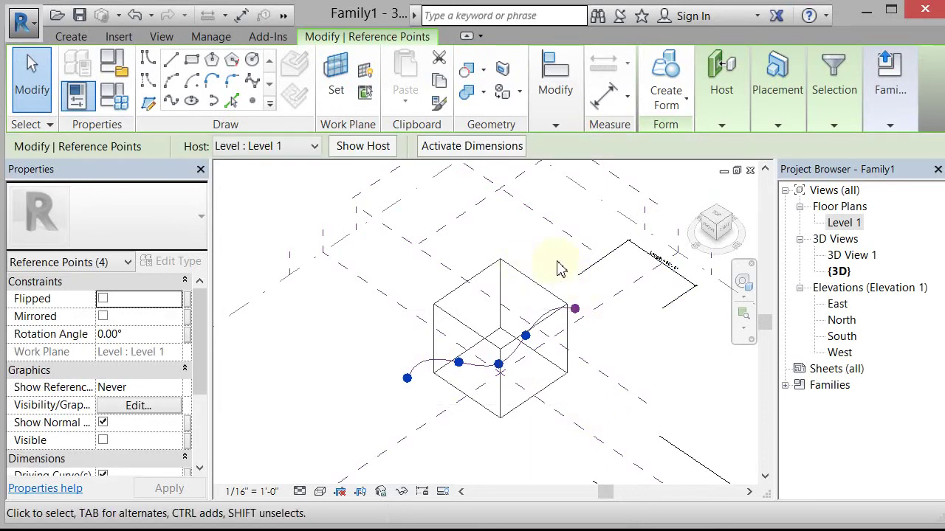
left_click(575, 309, "ctrl")
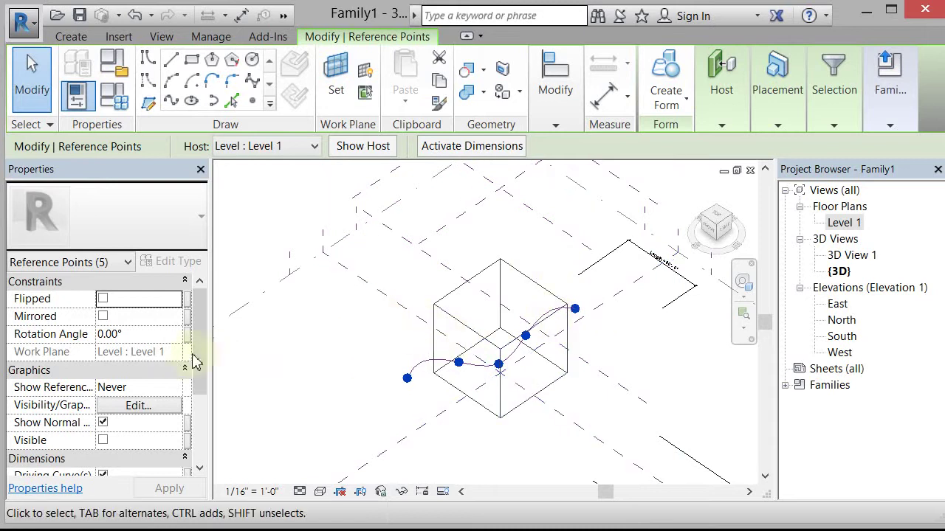
left_click(836, 125)
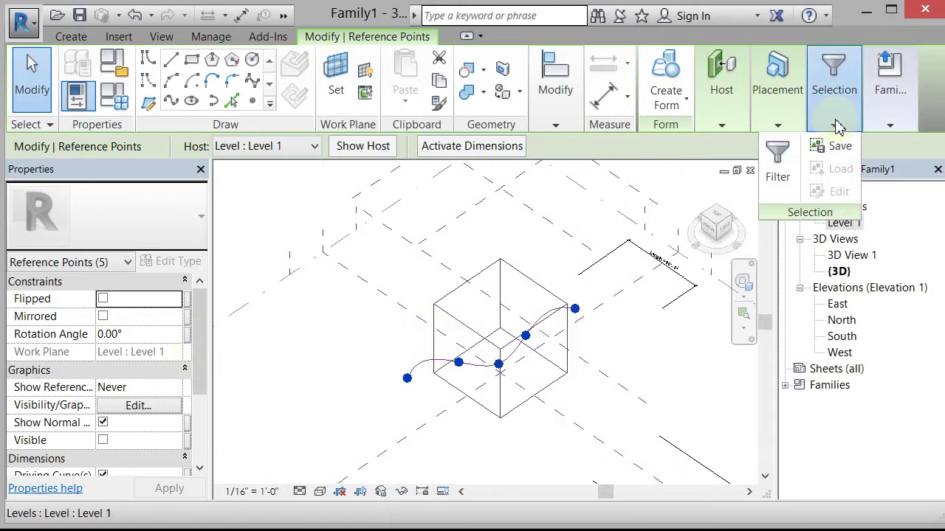
left_click(777, 157)
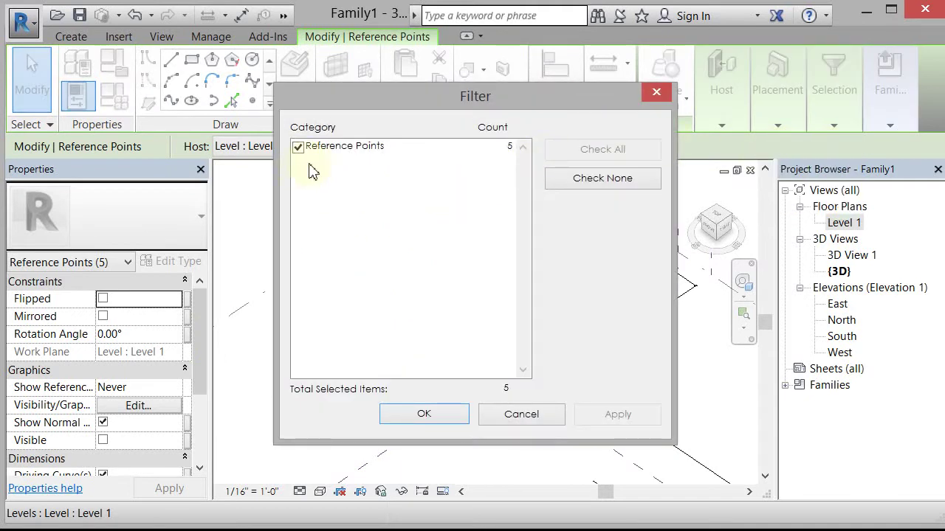
left_click(436, 419)
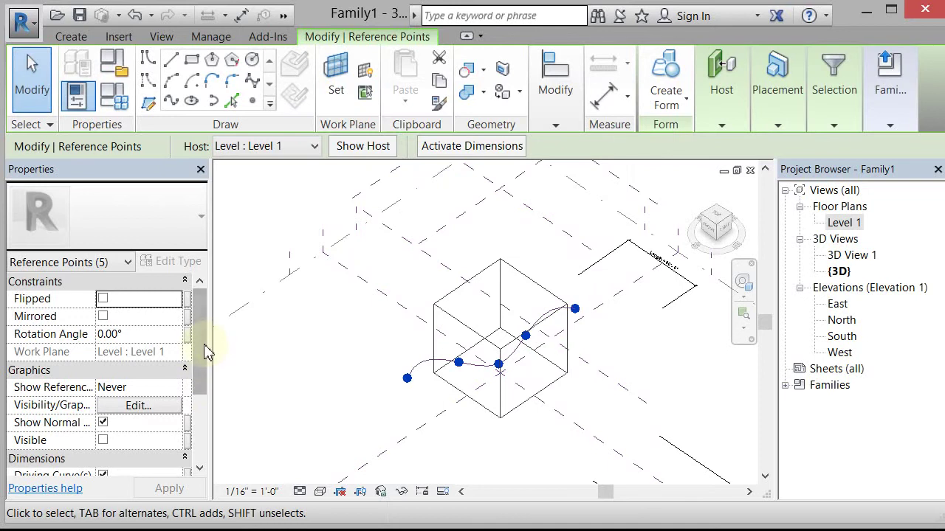
scroll(202, 369, "down", 3)
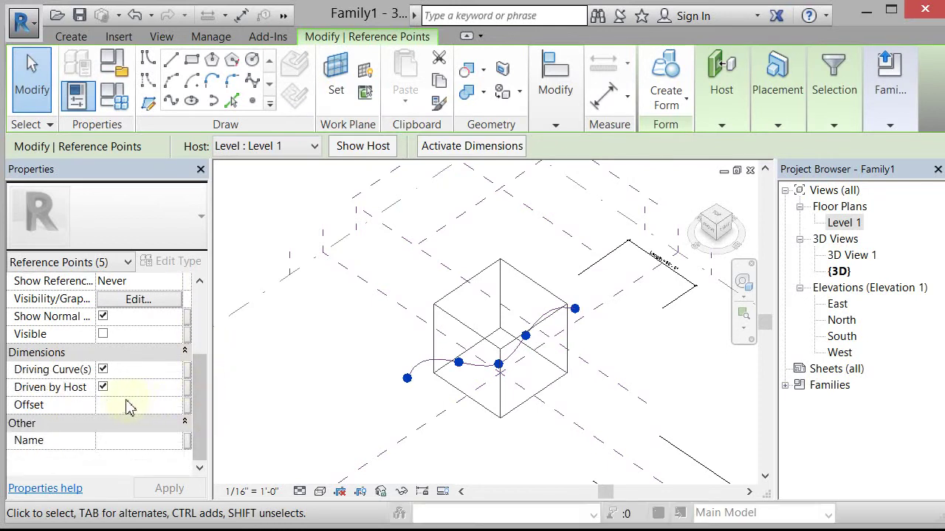
left_click(103, 388)
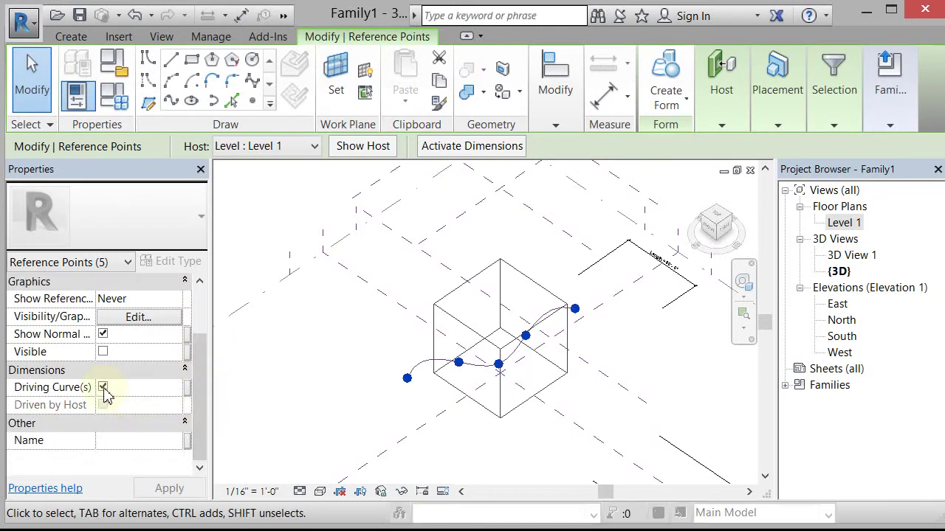
left_click(481, 454)
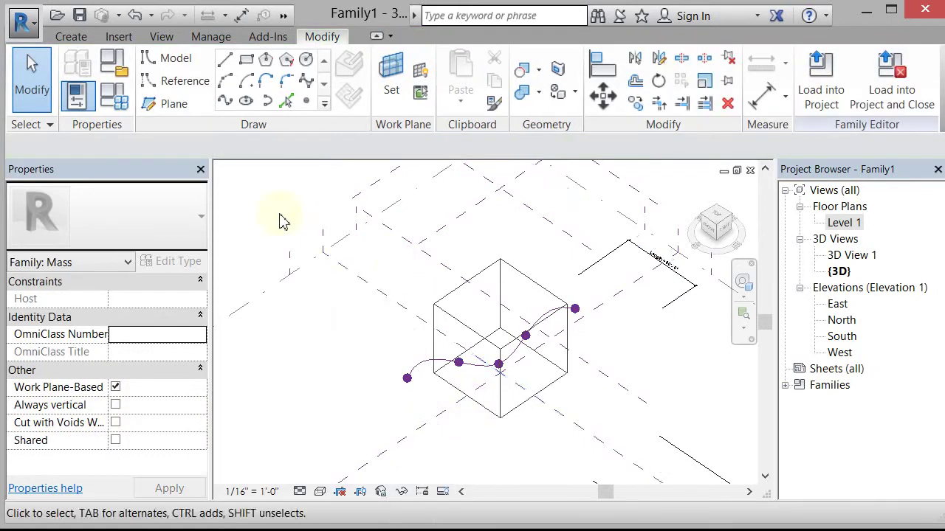
left_click(114, 96)
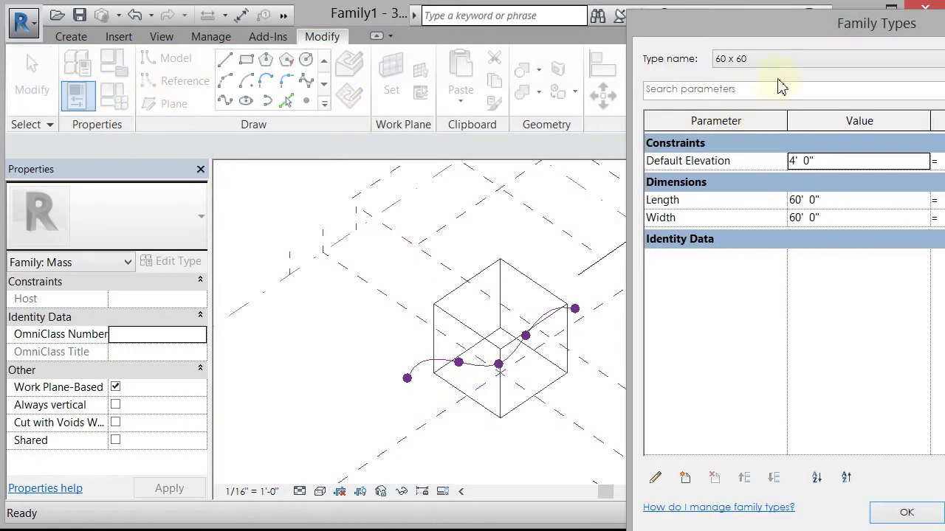
left_click(799, 67)
left_click(791, 87)
left_click(807, 62)
left_click(801, 99)
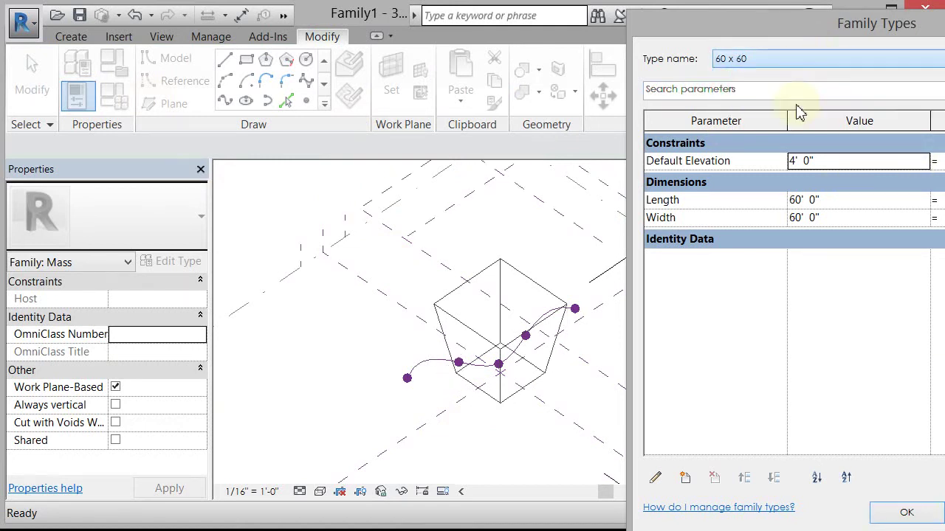
left_click(909, 512)
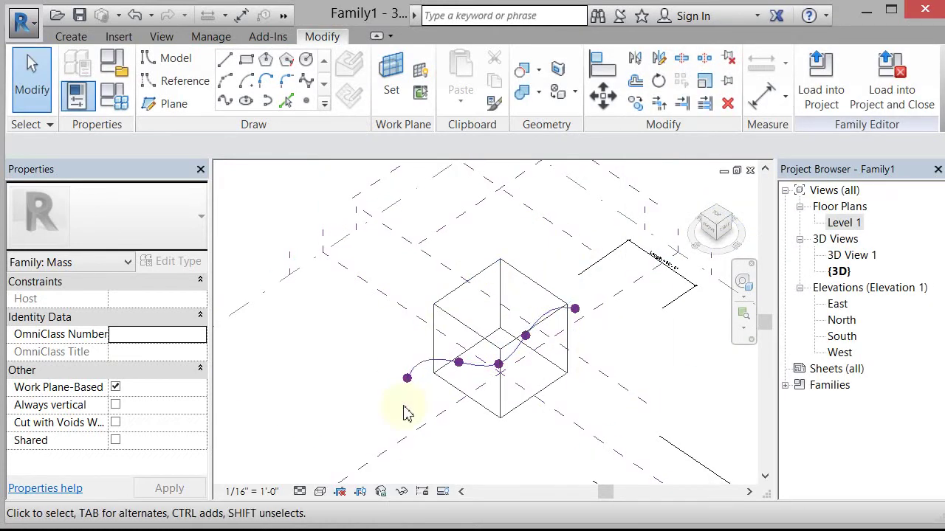
scroll(626, 268, "up", 2)
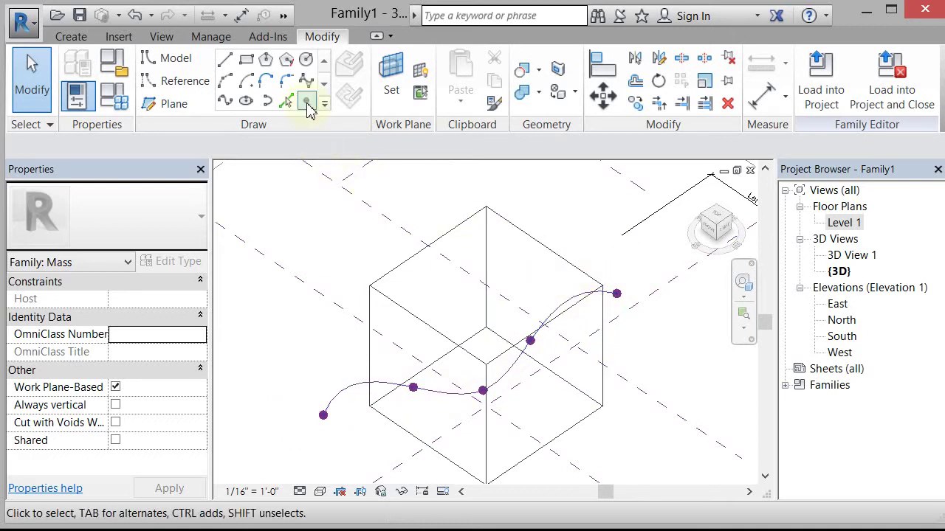
Step: Place hosted reference points along the spline using Point Element with Draw on Face
left_click(306, 104)
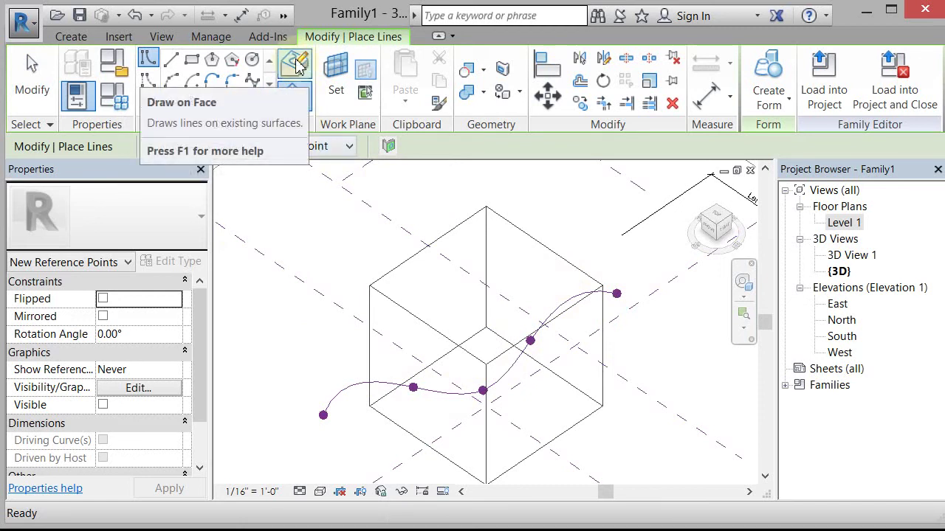
left_click(303, 103)
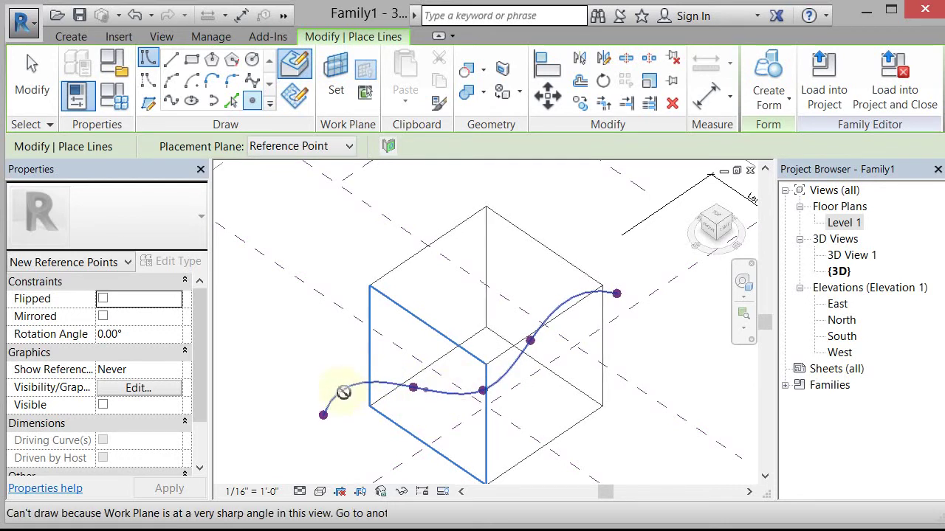
scroll(342, 414, "up", 4)
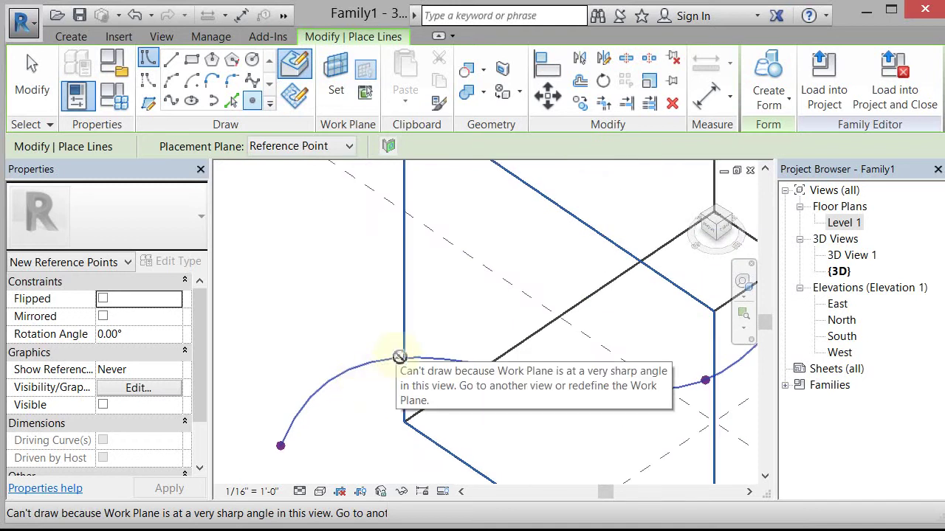
scroll(315, 361, "down", 2)
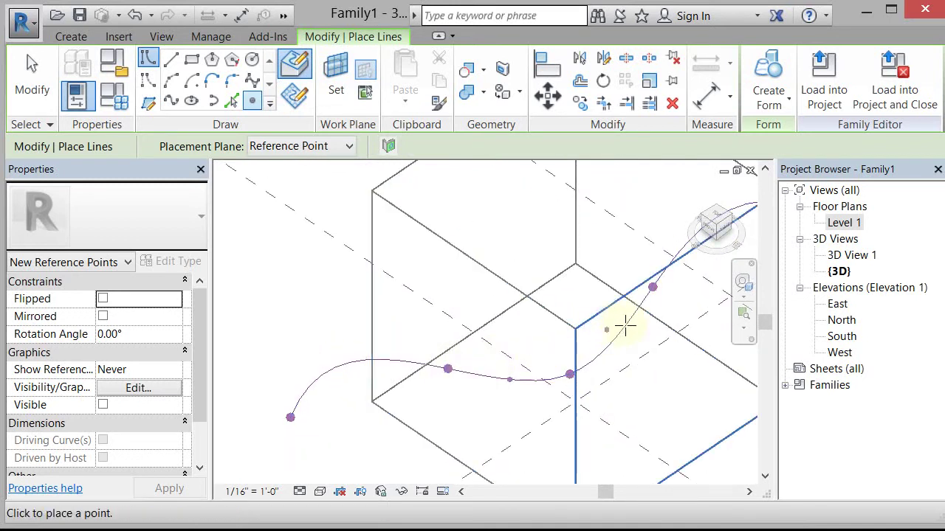
middle_click_drag(263, 295, 247, 312, "shift")
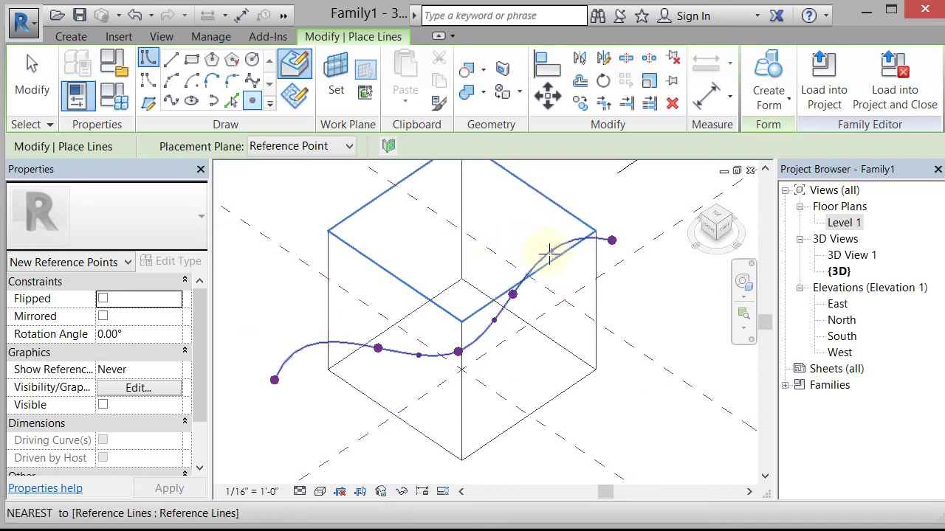
scroll(604, 242, "up", 2)
scroll(604, 242, "up", 2)
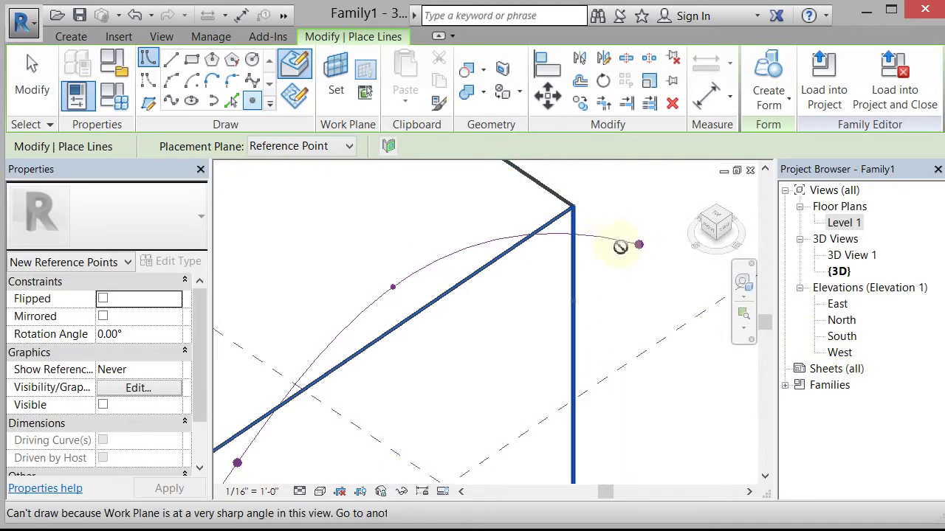
middle_click_drag(618, 246, 531, 247, "shift")
scroll(525, 245, "down", 8)
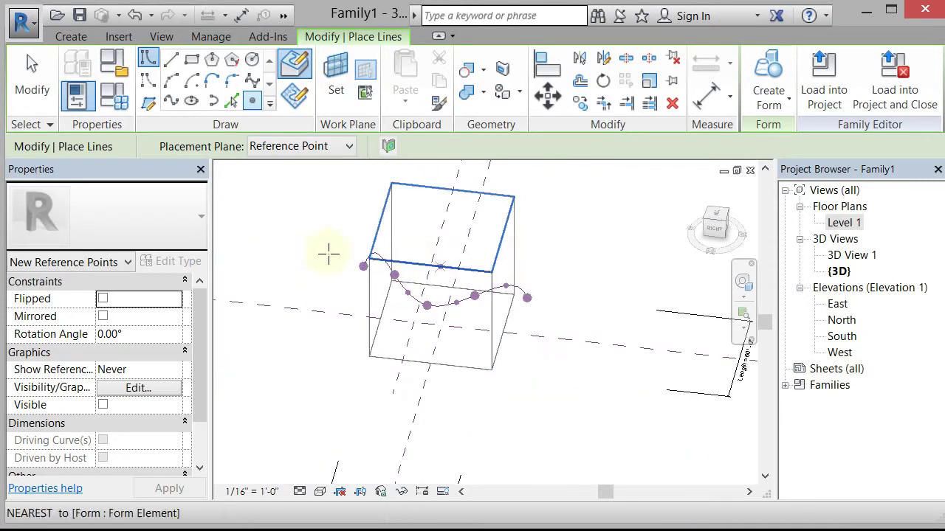
scroll(386, 268, "up", 6)
scroll(405, 255, "up", 2)
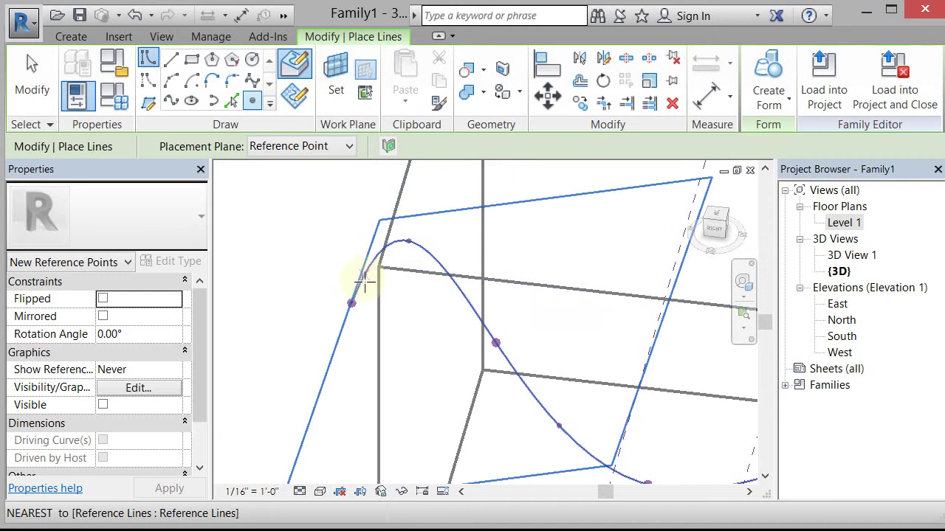
scroll(211, 261, "down", 5)
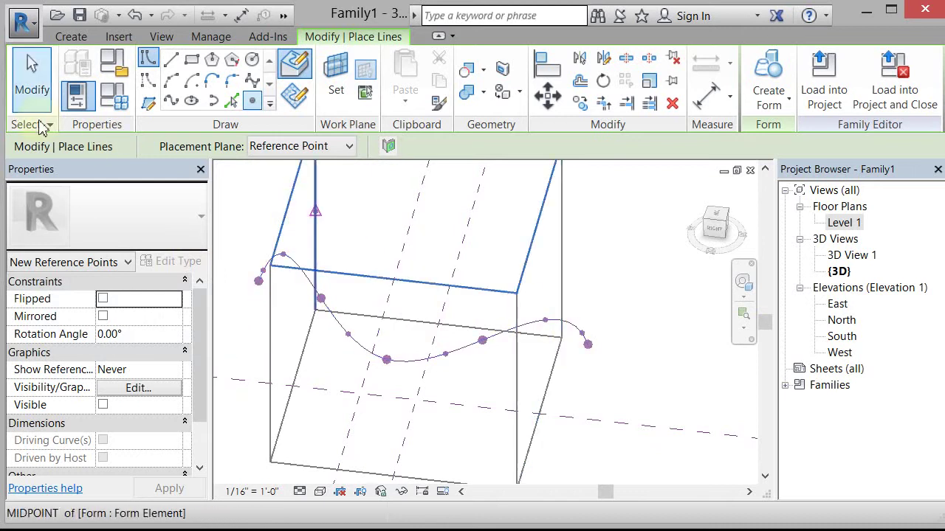
Step: Finish placing points and review the new points on the spline
left_click(31, 83)
middle_click_drag(390, 270, 553, 280, "shift")
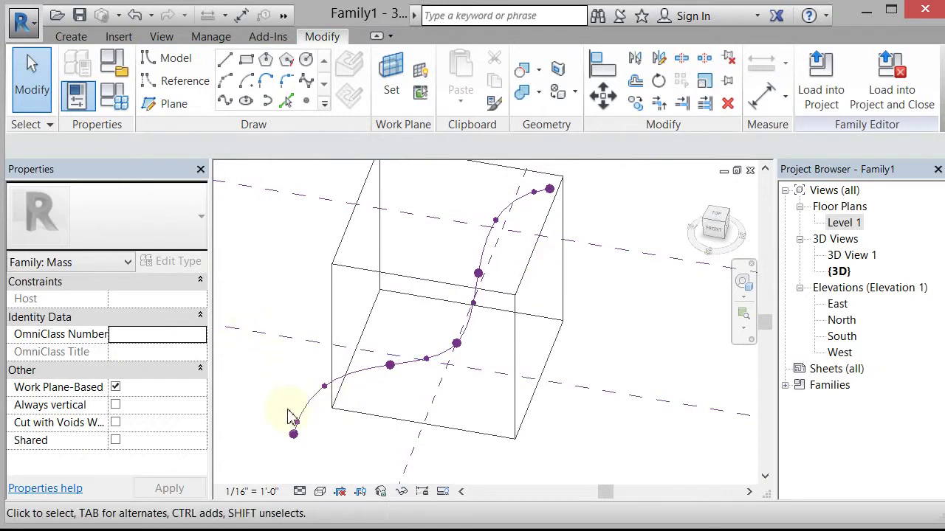
left_click(325, 388)
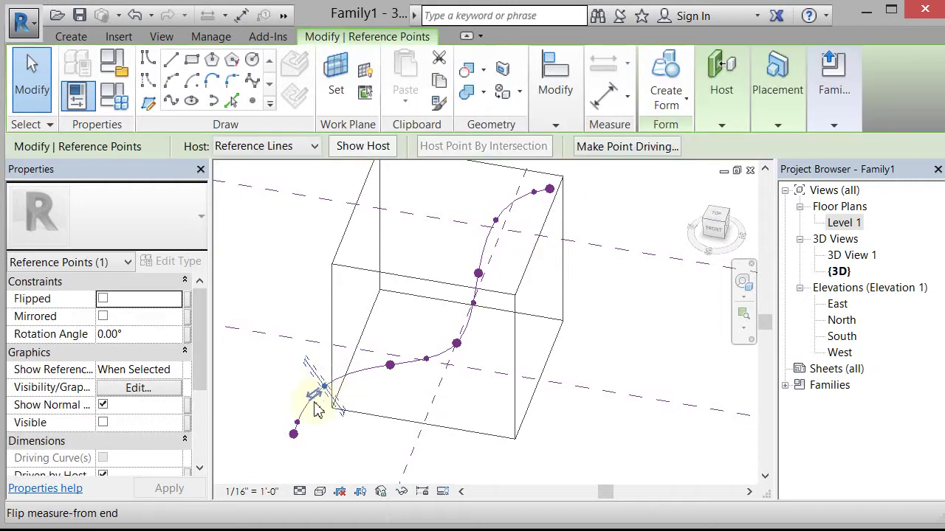
middle_click_drag(320, 396, 345, 400, "shift")
left_click(273, 317)
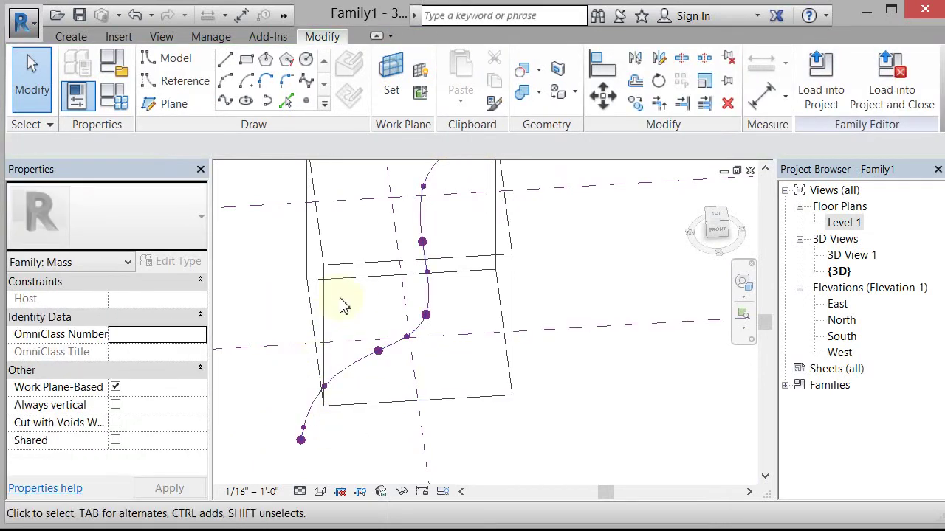
Step: Set the bottom end point's plane as the work plane and display it
left_click(393, 87)
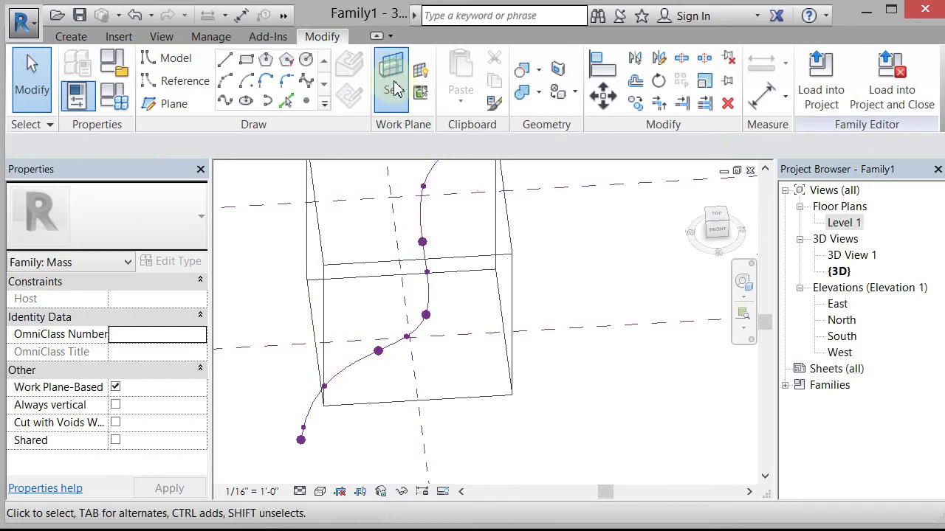
left_click(308, 429)
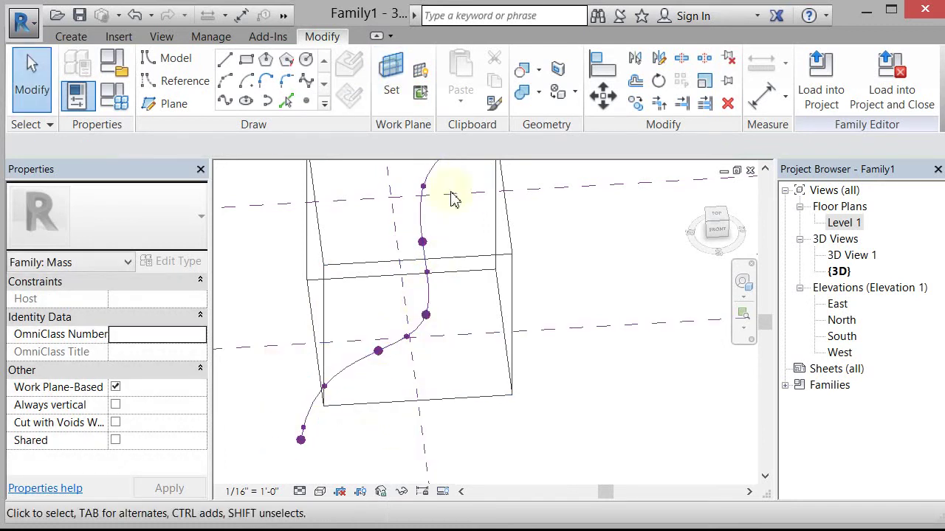
left_click(426, 77)
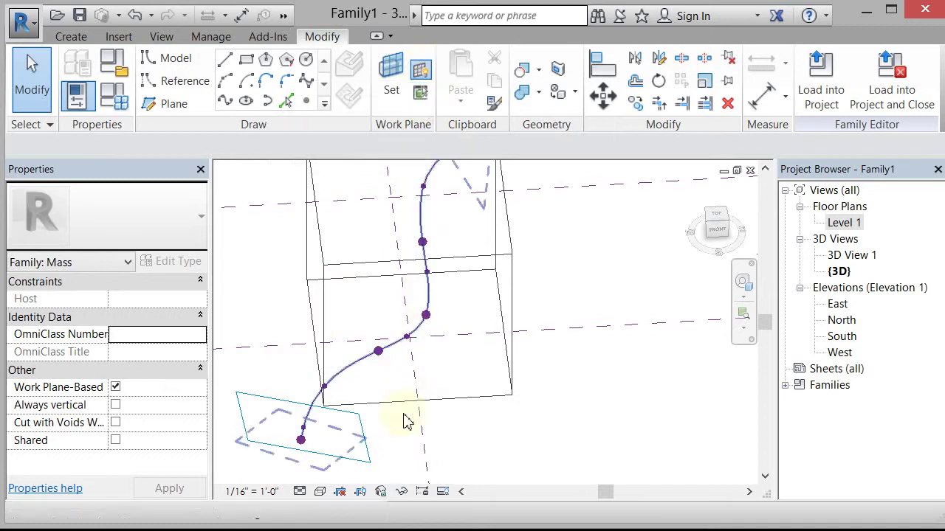
middle_click_drag(327, 468, 332, 473, "shift")
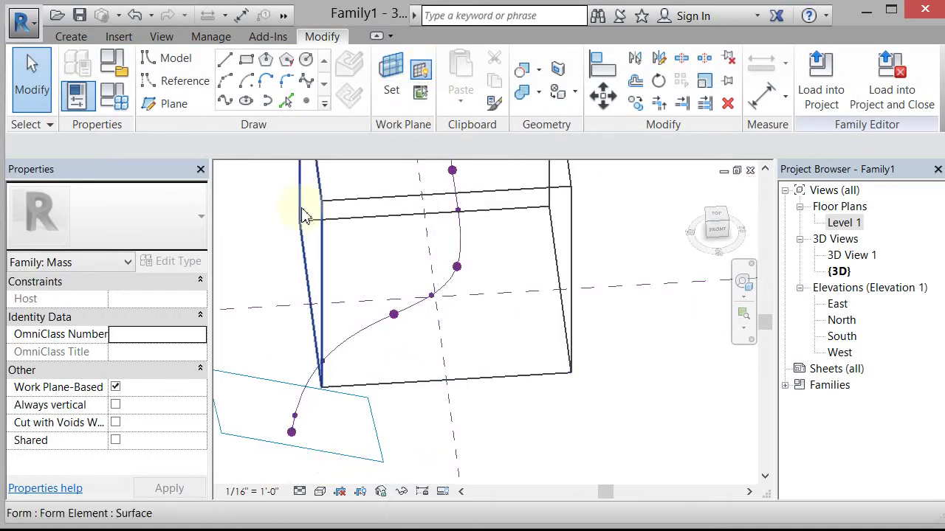
Step: Draw an 8'-0" reference circle on the bottom end point's work plane
left_click(180, 84)
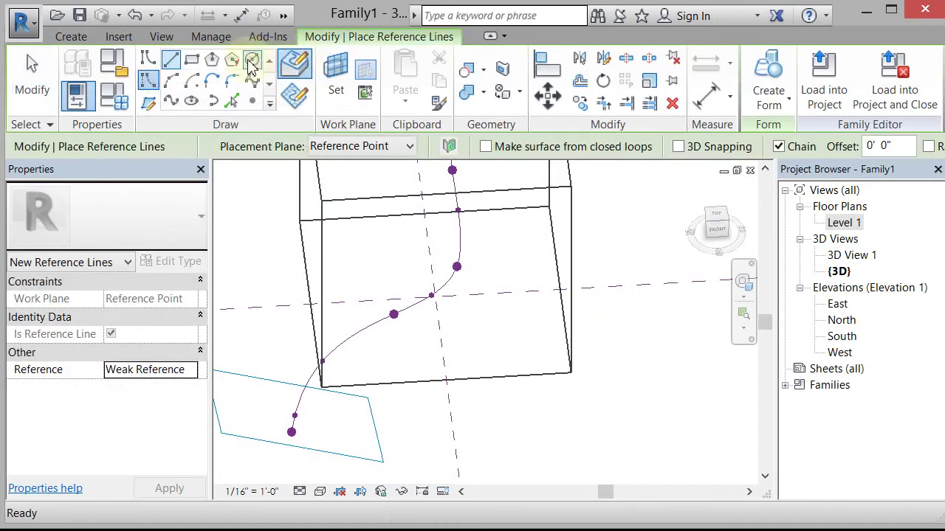
left_click(253, 61)
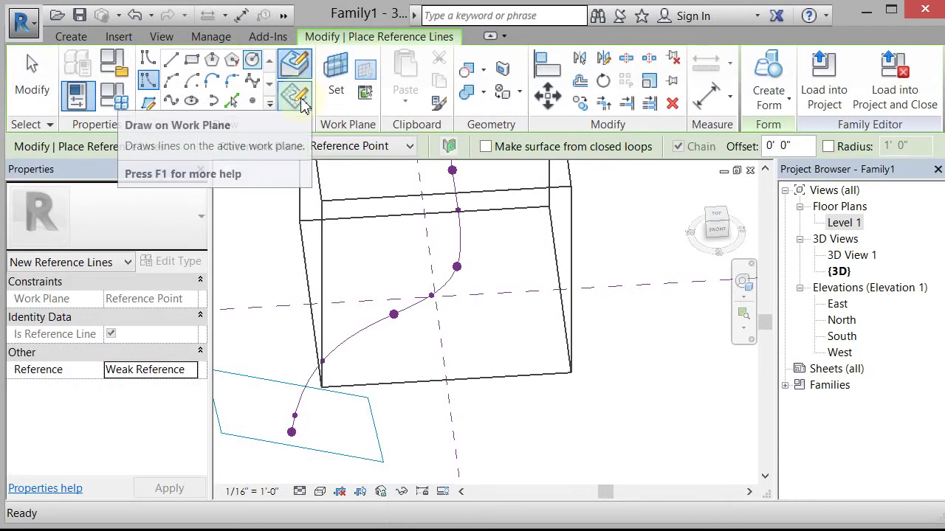
left_click(303, 103)
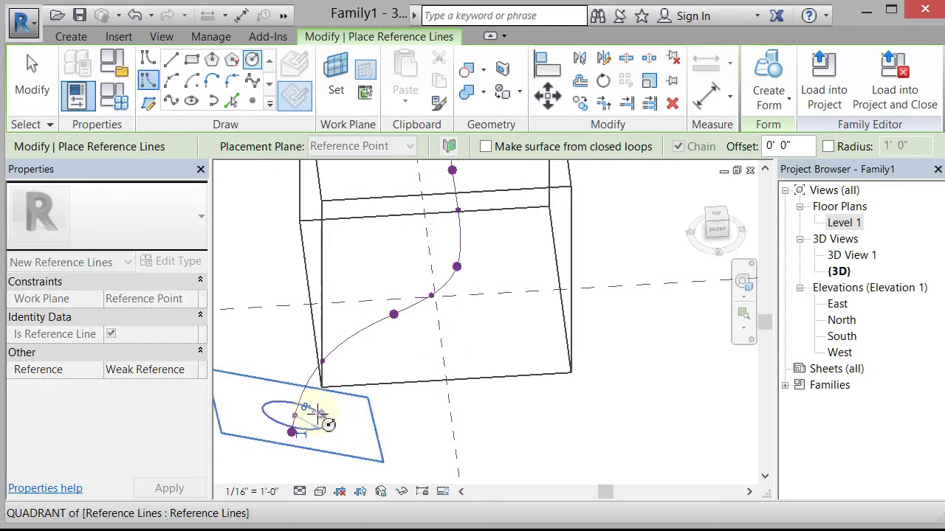
left_click(323, 419)
Step: Draw a reference circle centred on the mid-curve point's plane
left_click(336, 74)
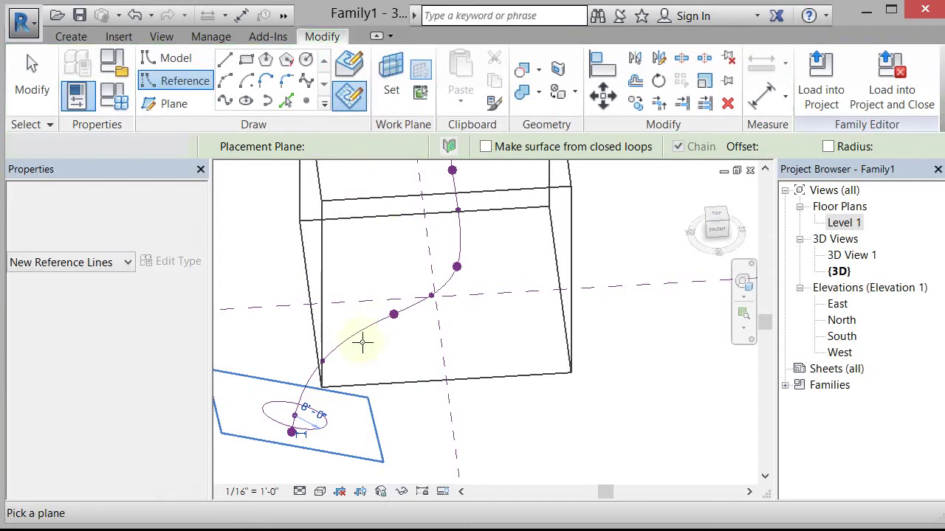
left_click(329, 363)
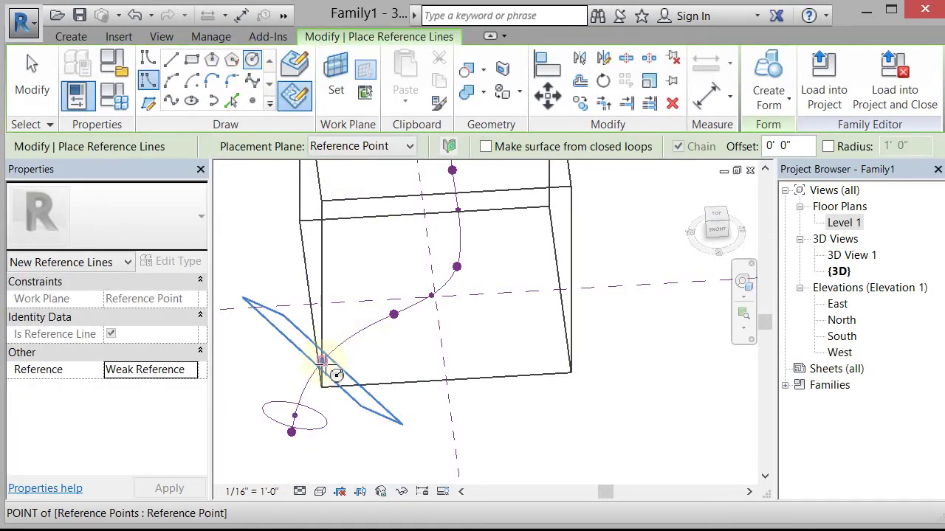
left_click(322, 362)
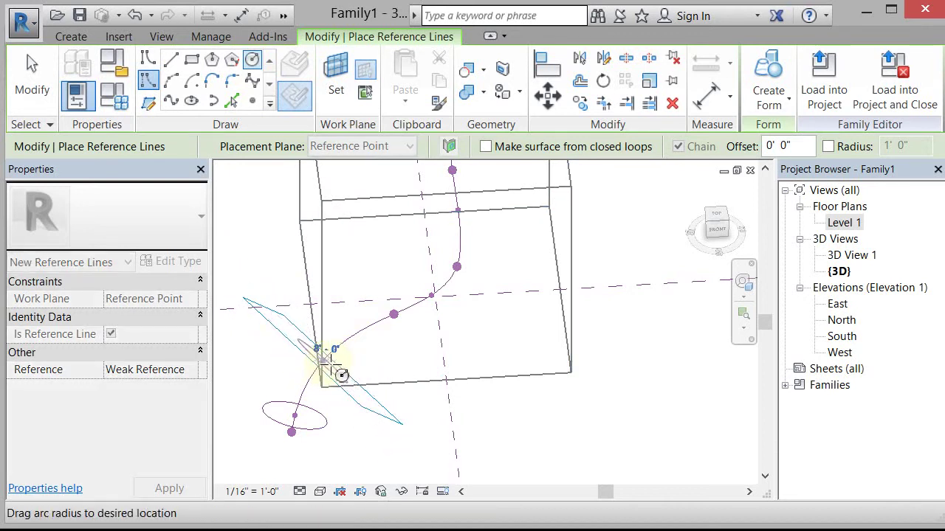
key("Escape")
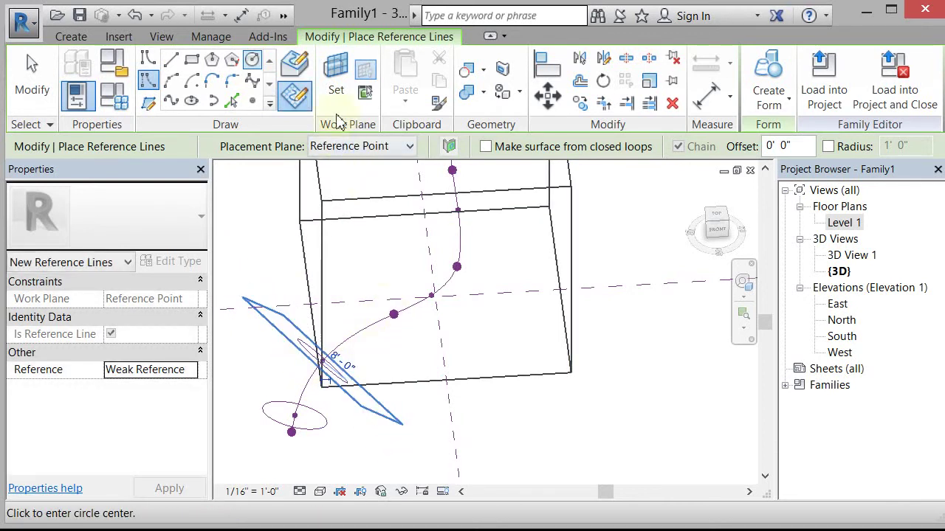
left_click(336, 85)
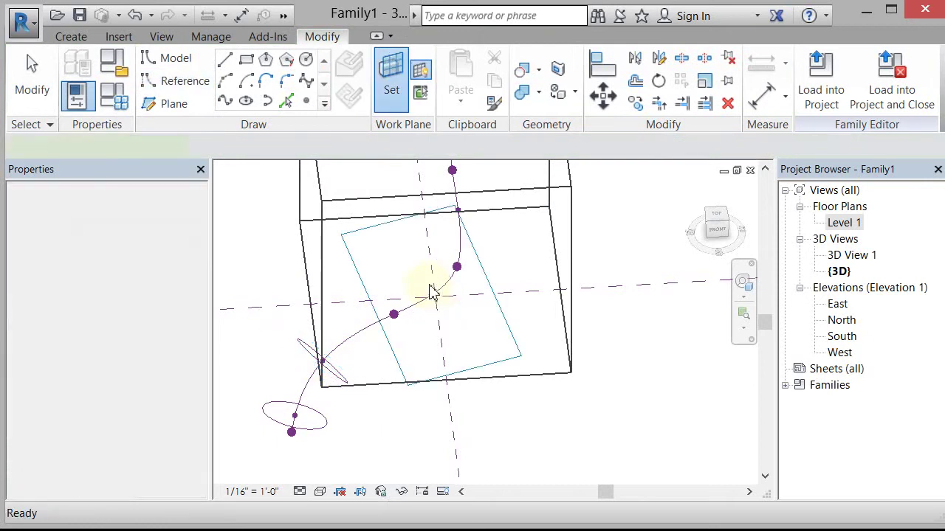
left_click(431, 293)
left_click(432, 295)
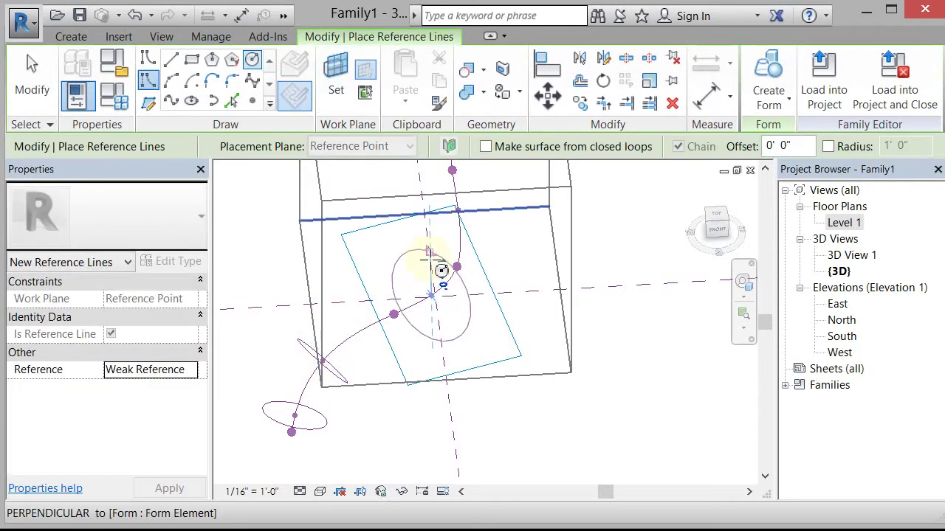
left_click(440, 271)
Step: Add a circle on the next point's plane and a 20'-0" circle on the upper point
middle_click_drag(344, 436, 401, 337, "shift")
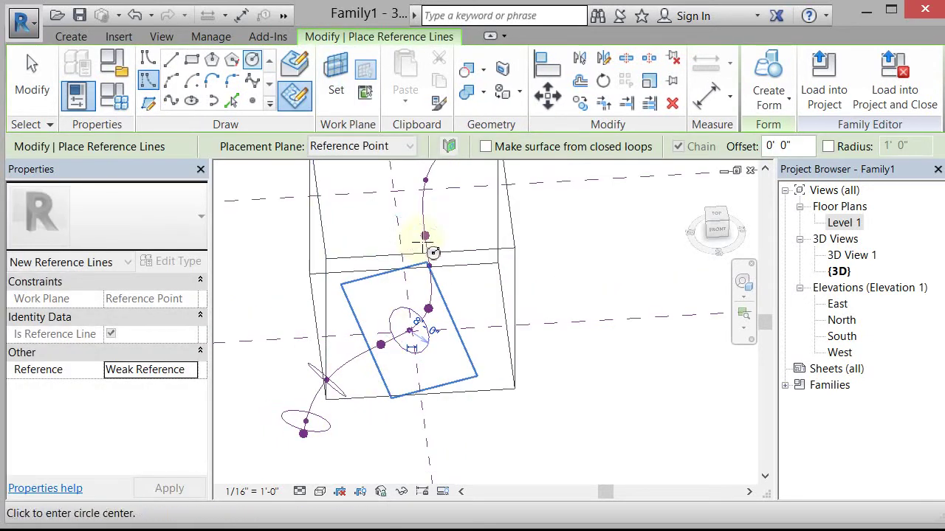
scroll(431, 259, "up", 2)
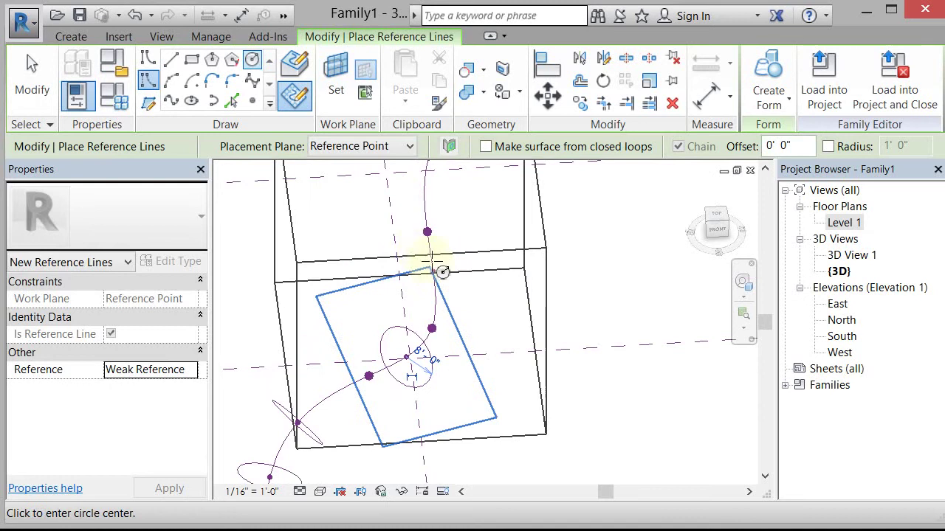
left_click(336, 81)
left_click(436, 273)
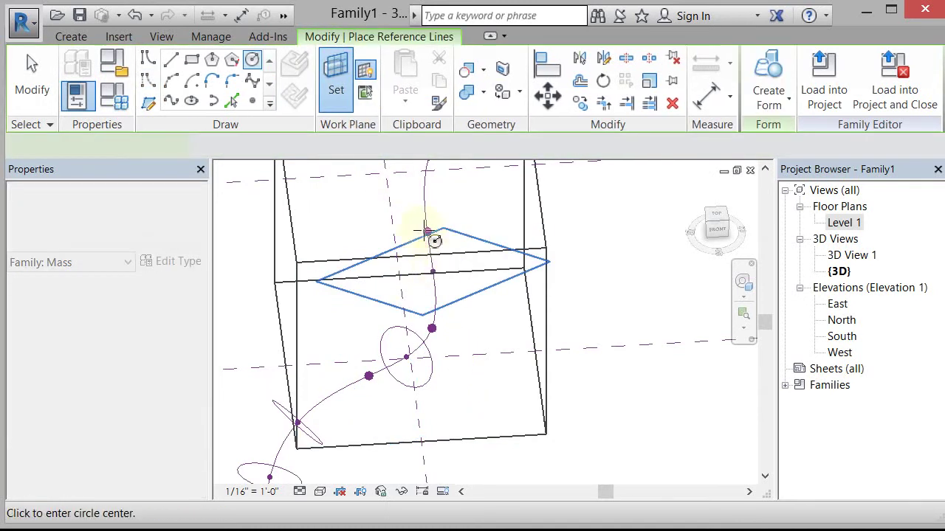
left_click(434, 272)
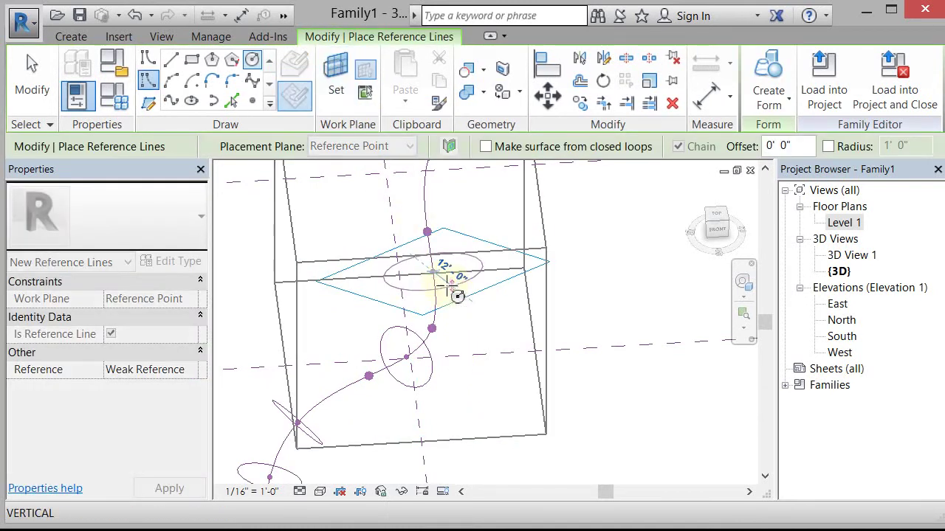
left_click(456, 294)
scroll(274, 402, "down", 3)
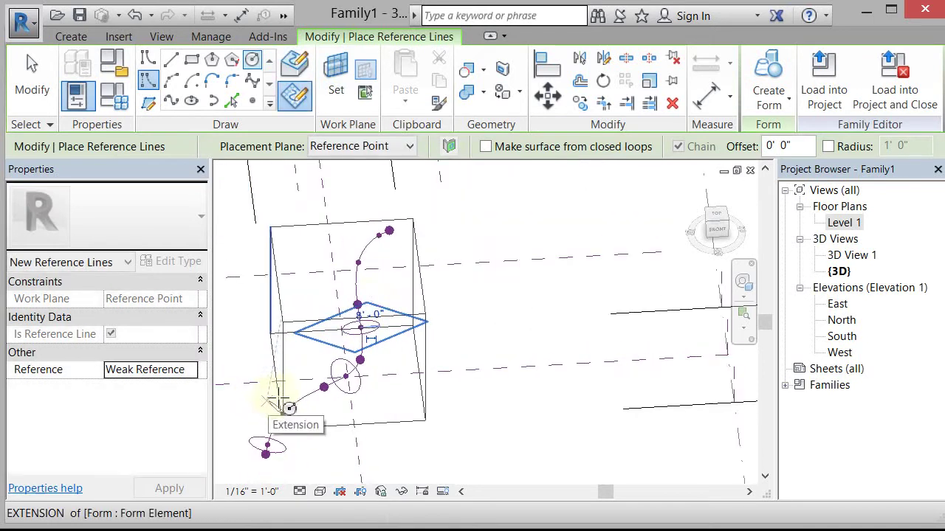
scroll(367, 266, "up", 3)
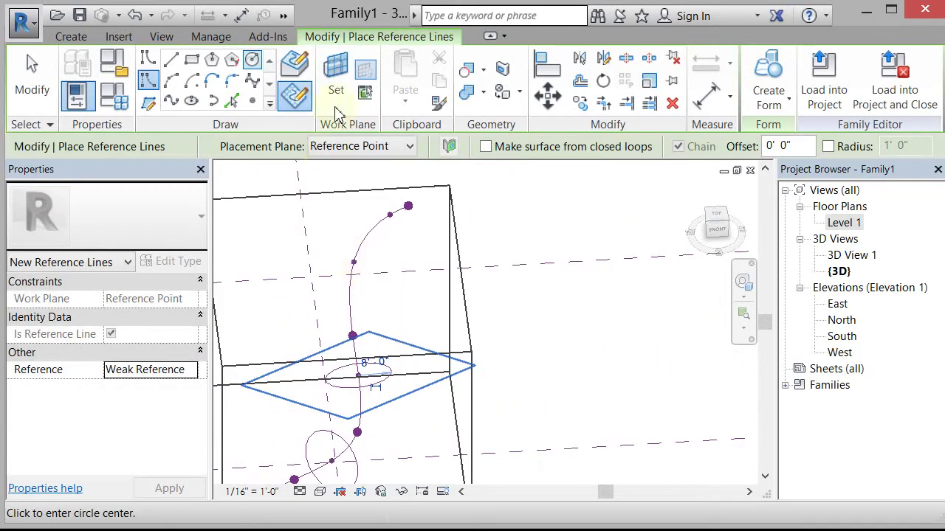
left_click(362, 264)
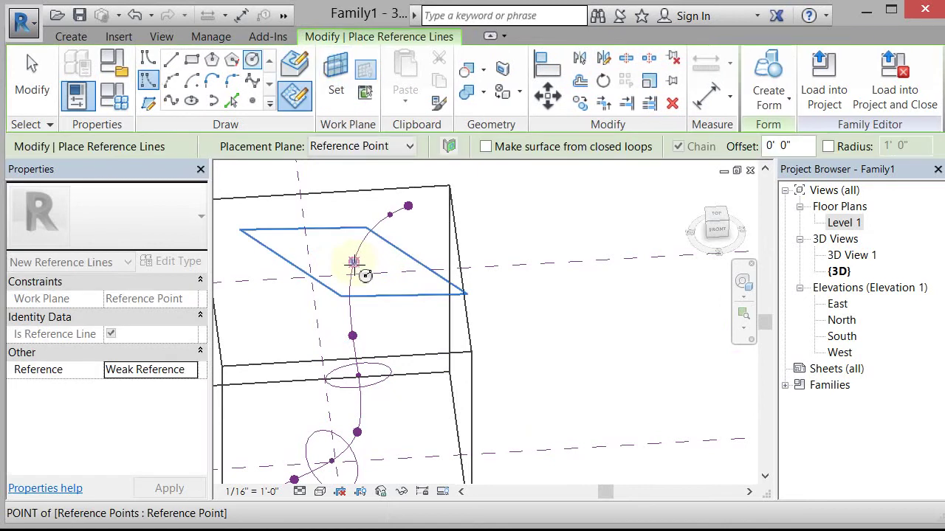
left_click(411, 307)
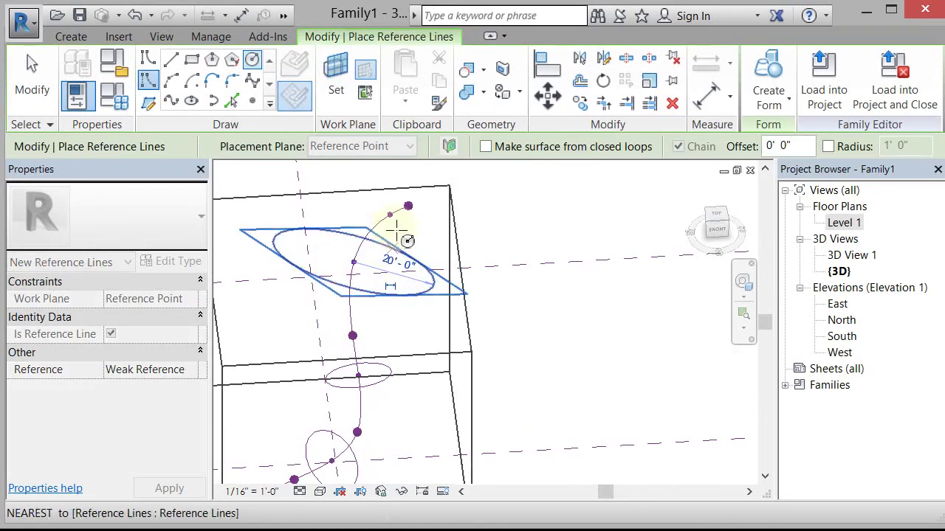
Step: Draw a 12'-0" circle at the spline's top end and review all the circles
left_click(336, 74)
left_click(405, 212)
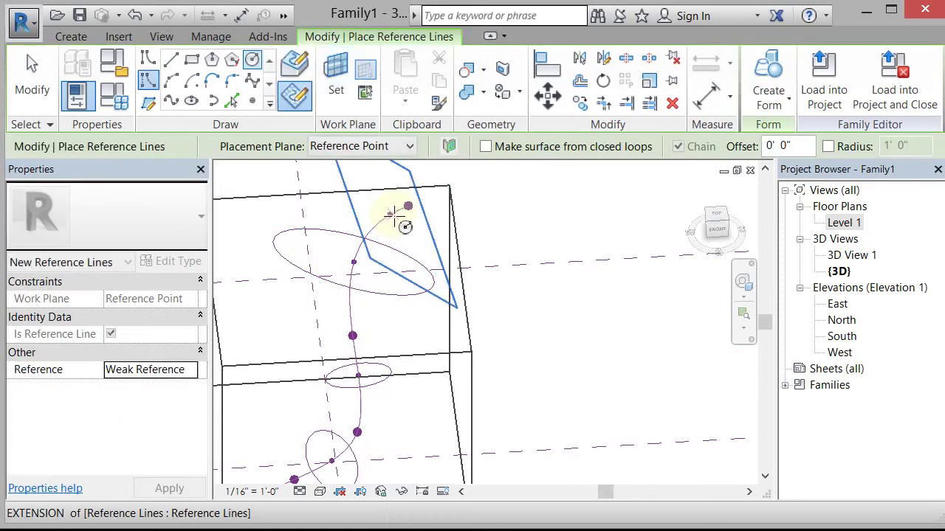
left_click(390, 215)
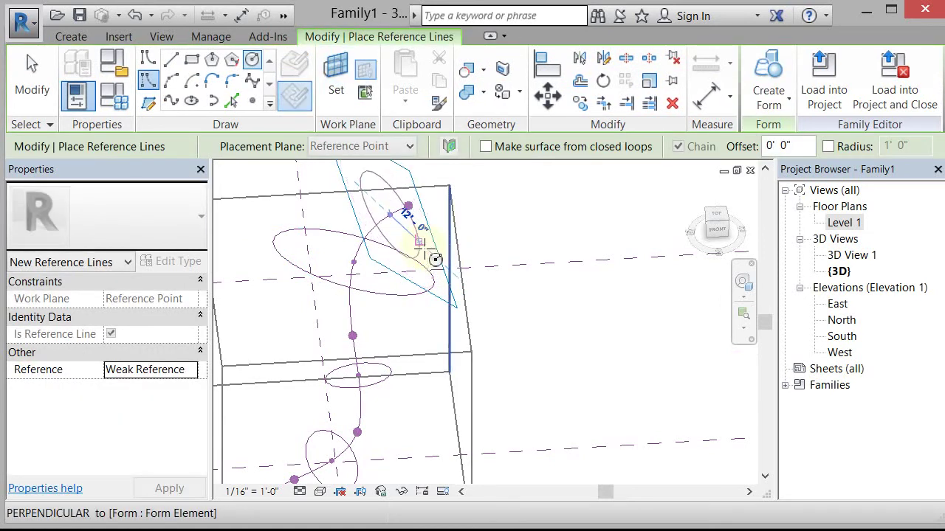
left_click(435, 258)
left_click(31, 81)
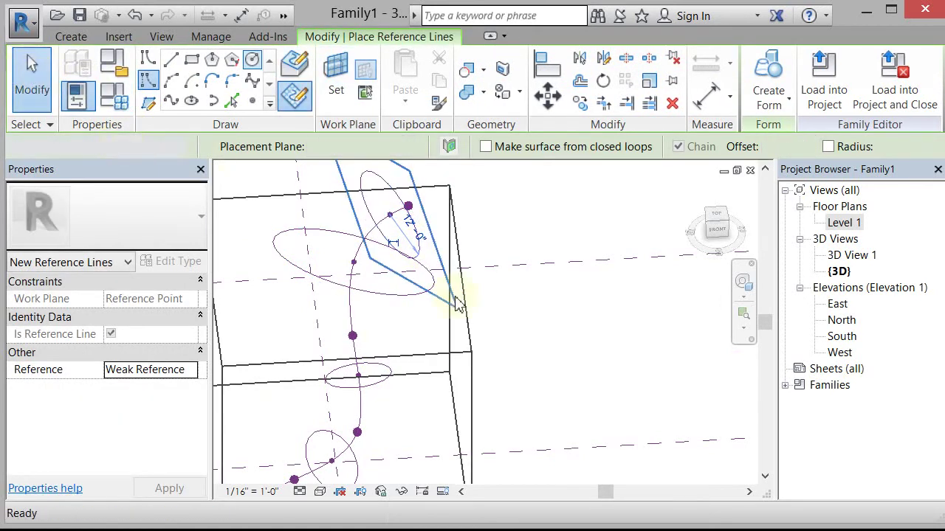
middle_click_drag(554, 371, 449, 272, "shift")
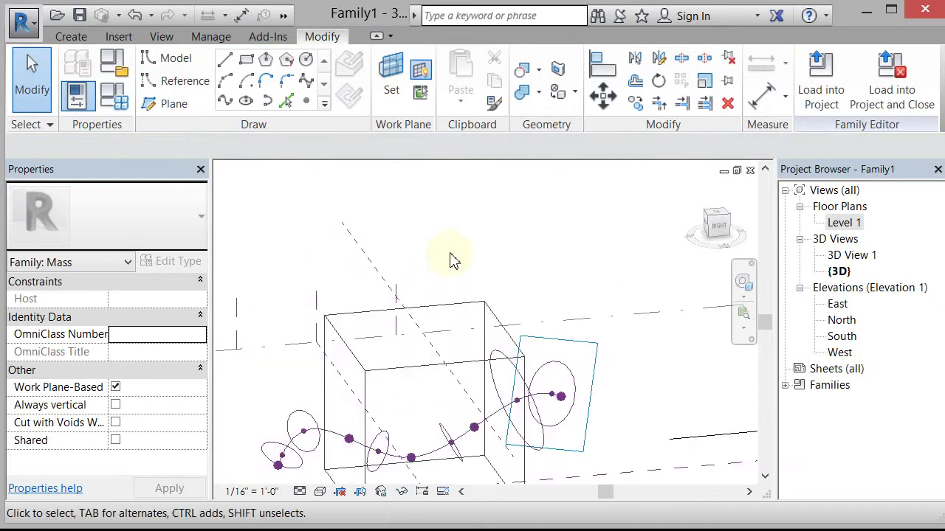
scroll(555, 457, "up", 2)
middle_click_drag(553, 450, 597, 421, "shift")
scroll(605, 400, "down", 3)
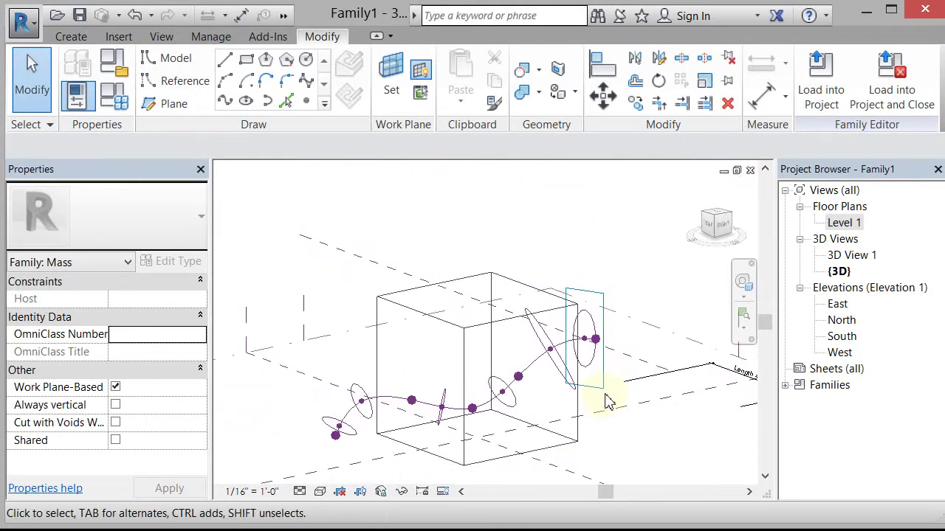
scroll(361, 452, "up", 2)
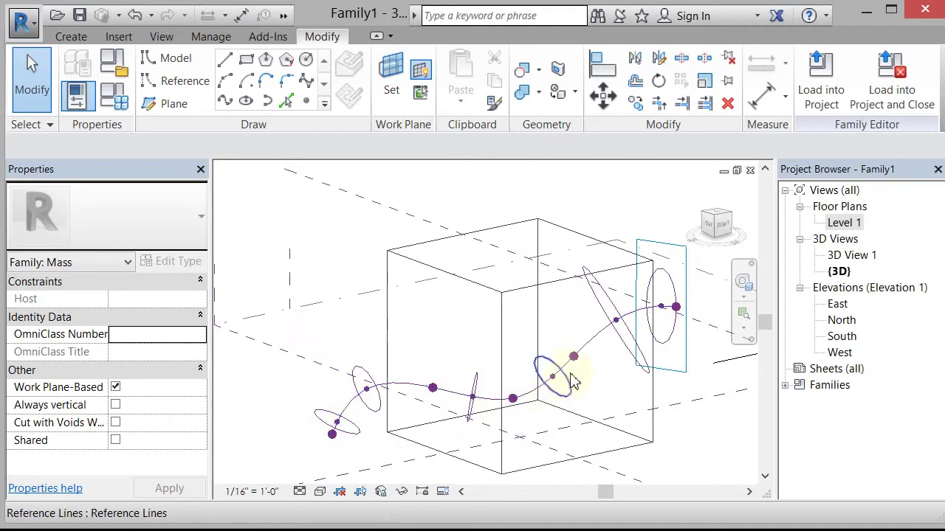
Step: Resize the first two ellipse profiles to 4' and 6'
left_click(340, 418)
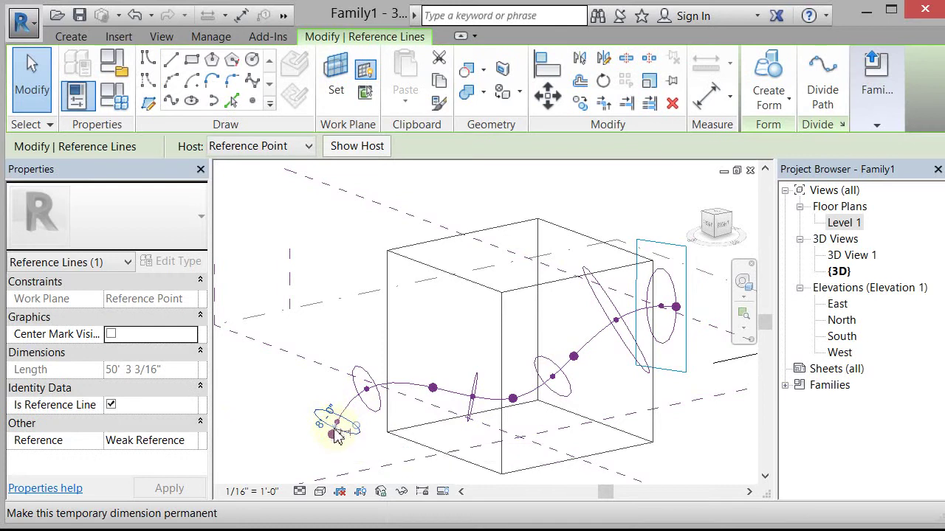
scroll(339, 431, "up", 2)
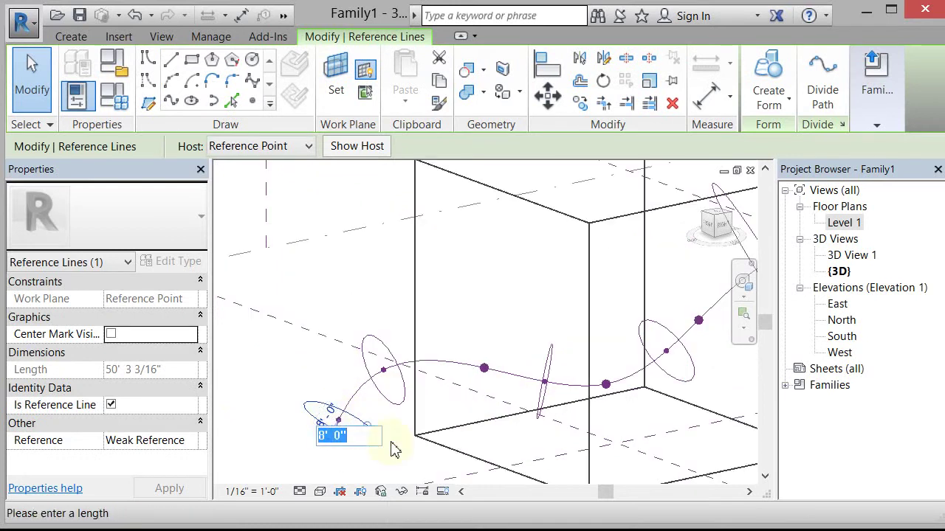
key("Return")
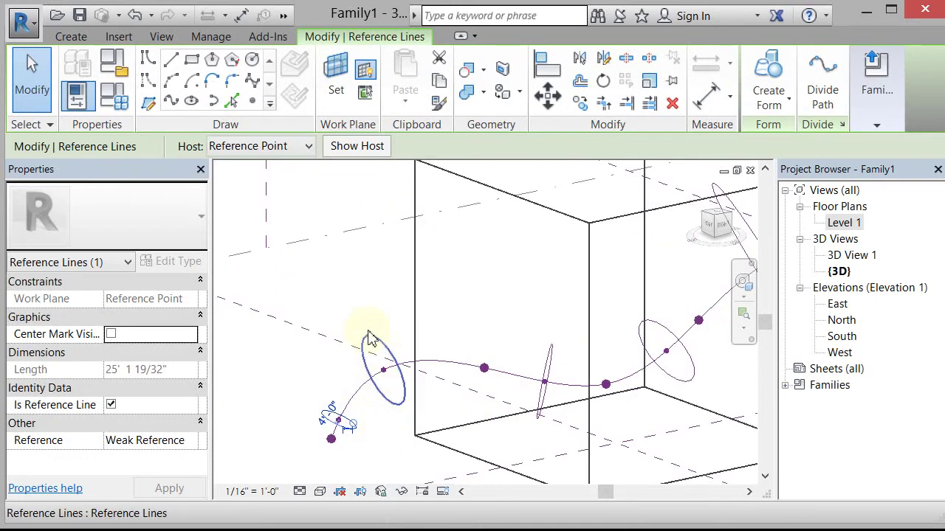
key("Escape")
left_click(389, 350)
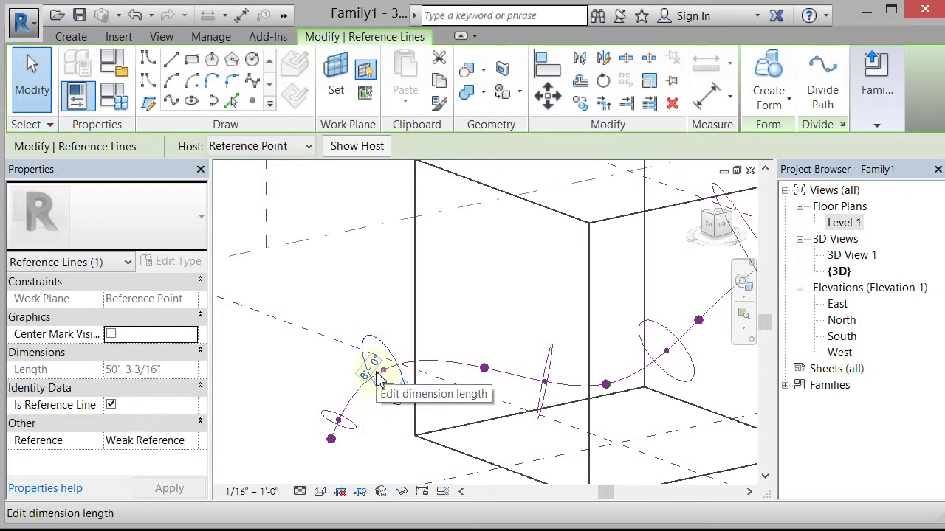
left_click(376, 377)
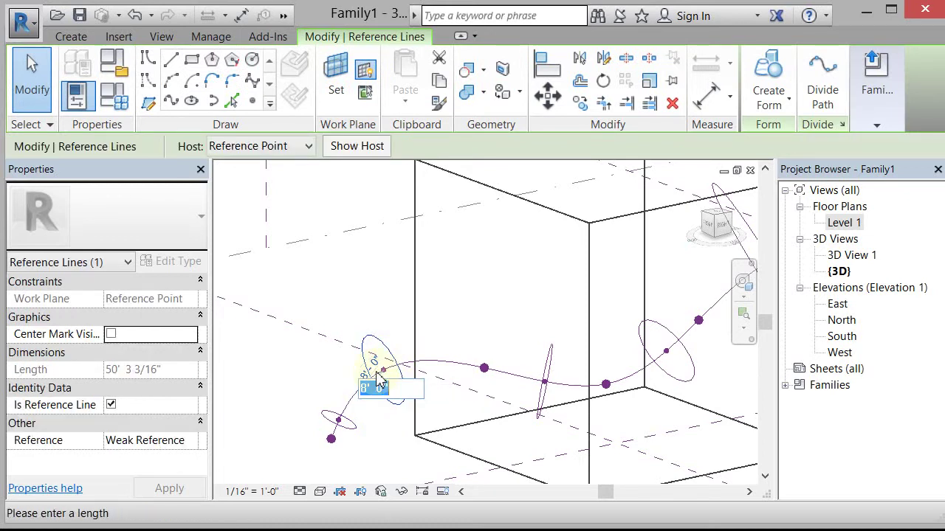
key("Return")
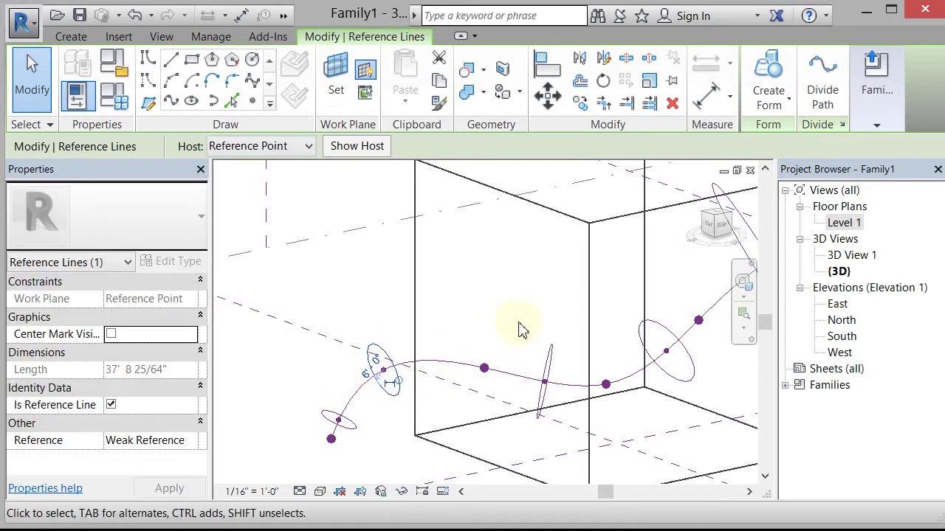
Step: Set the ellipse near the spline's far end to 10'
left_click(538, 337)
left_click(544, 399)
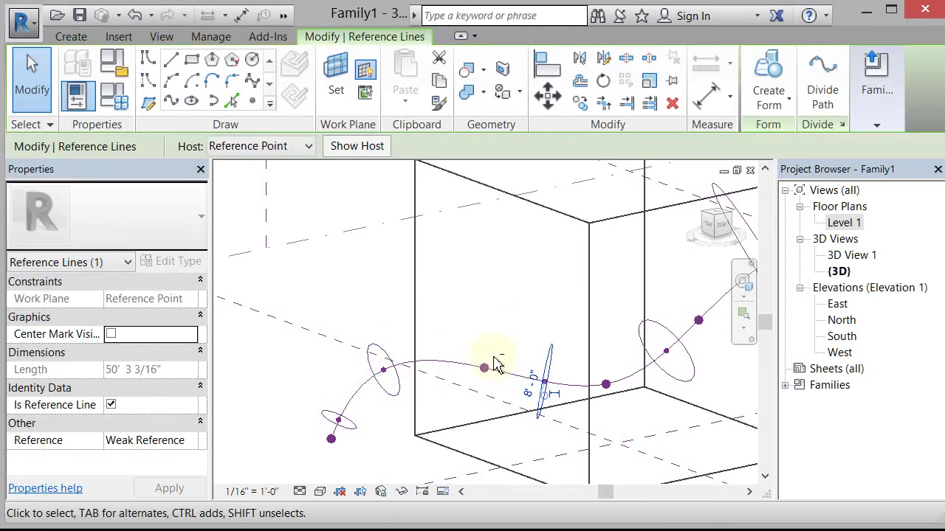
middle_click_drag(512, 369, 610, 403, "shift")
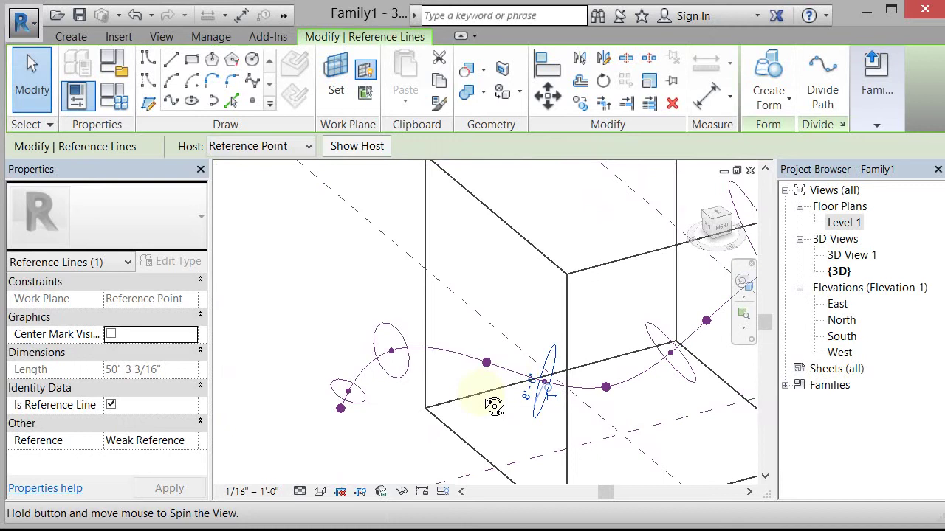
left_click(654, 354)
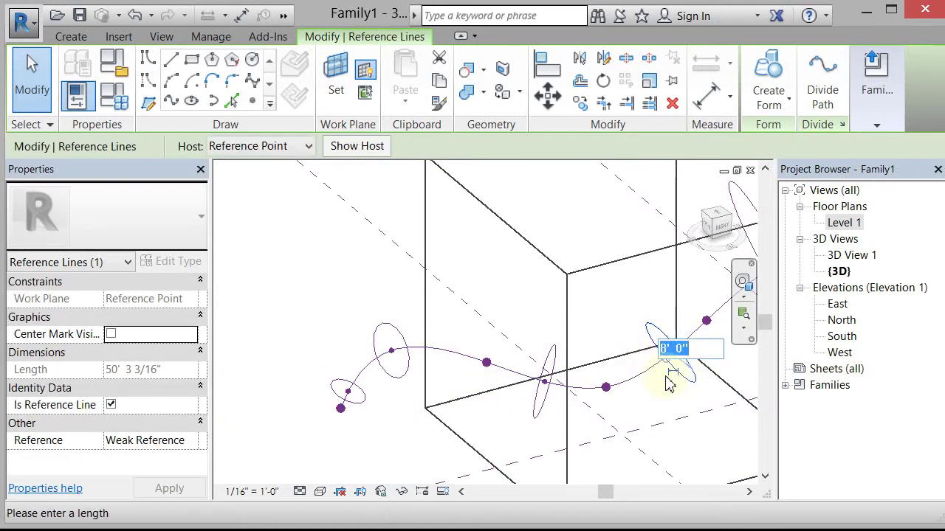
key("Return")
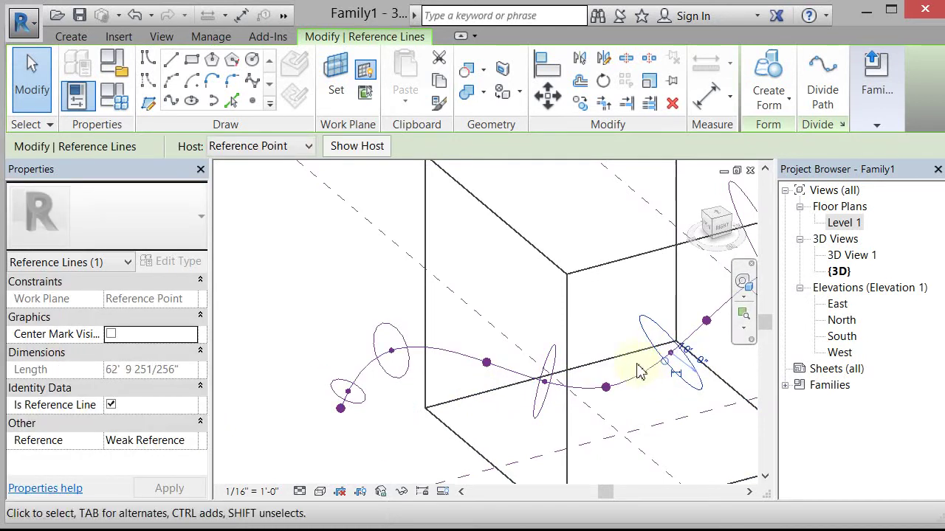
Step: Resize the far-end ellipse and make its and the tilted ellipse's dimensions permanent
middle_click_drag(422, 317, 654, 262, "shift")
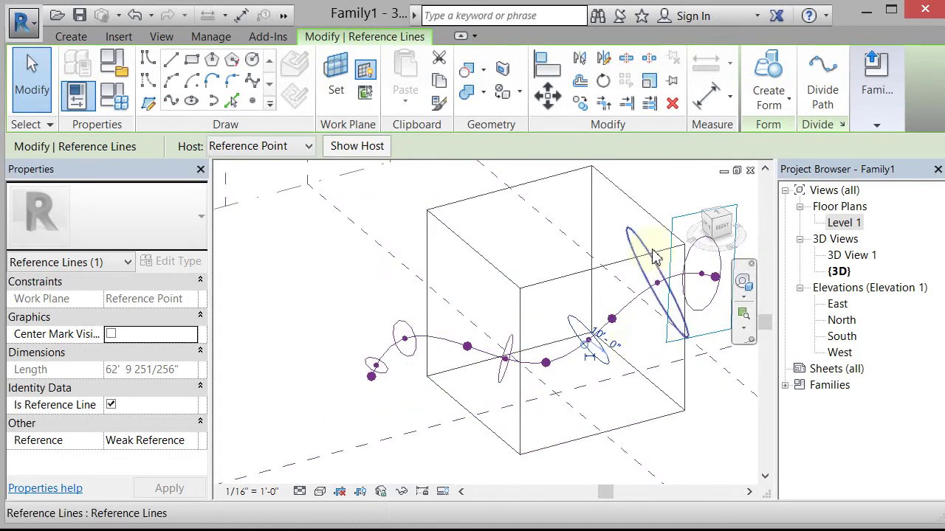
left_click(656, 283)
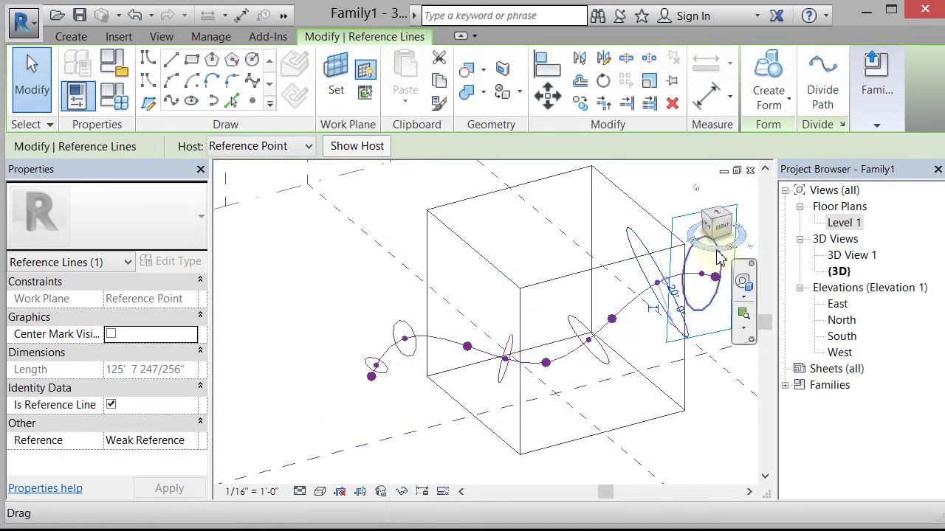
left_click(714, 316)
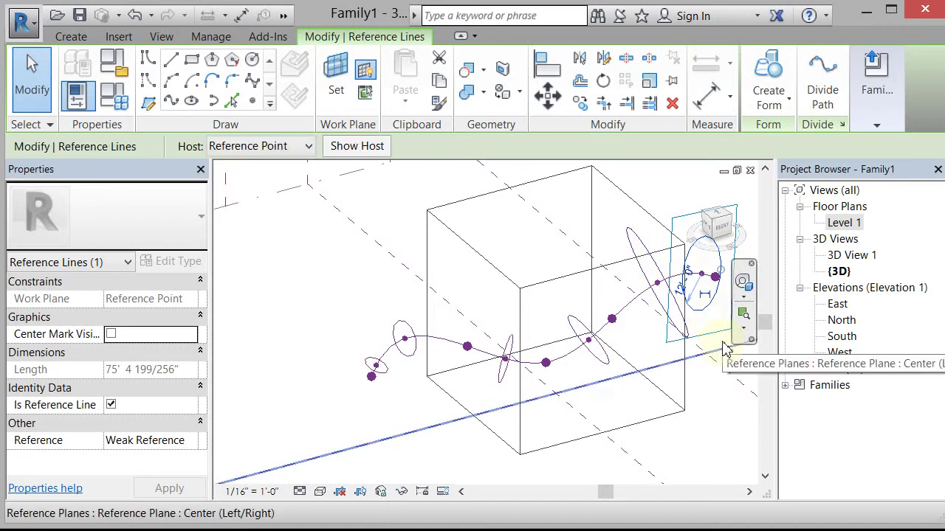
scroll(725, 351, "up", 2)
left_click(683, 272)
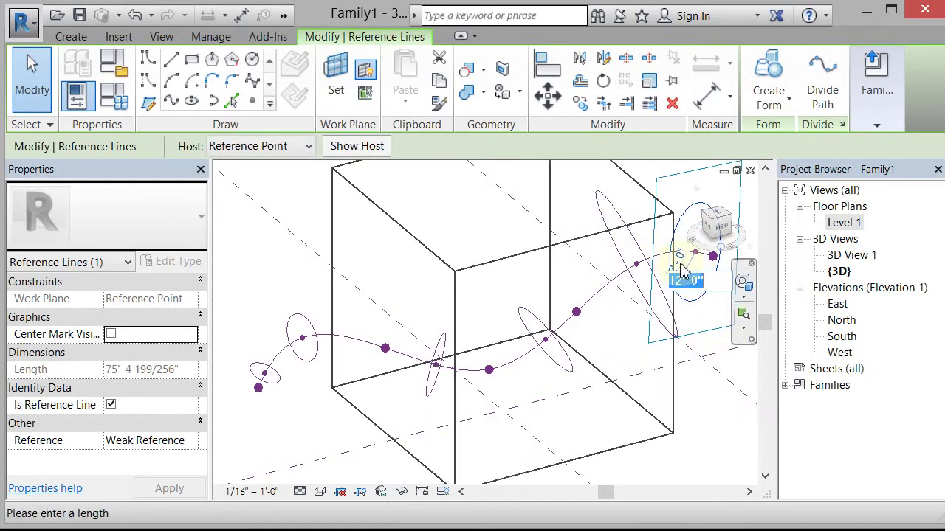
type("1")
key("Return")
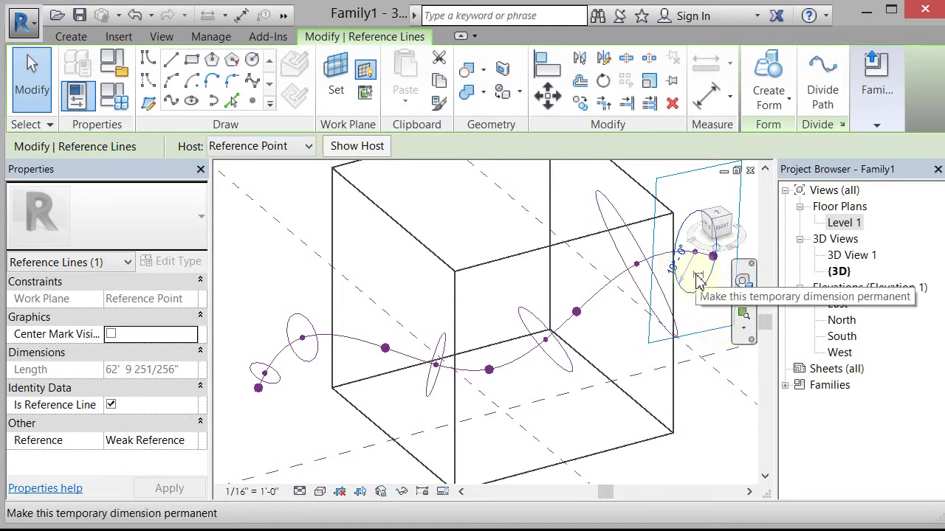
left_click(698, 279)
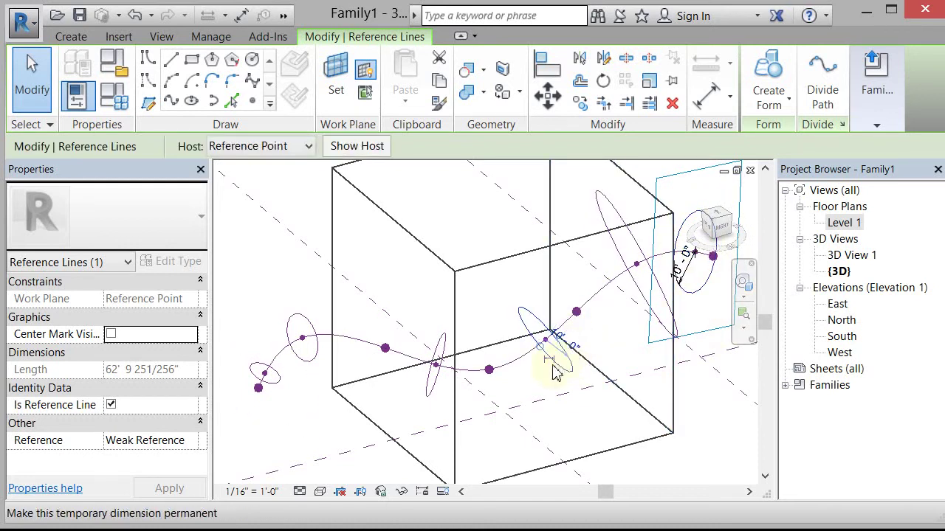
left_click(604, 406)
left_click(550, 362)
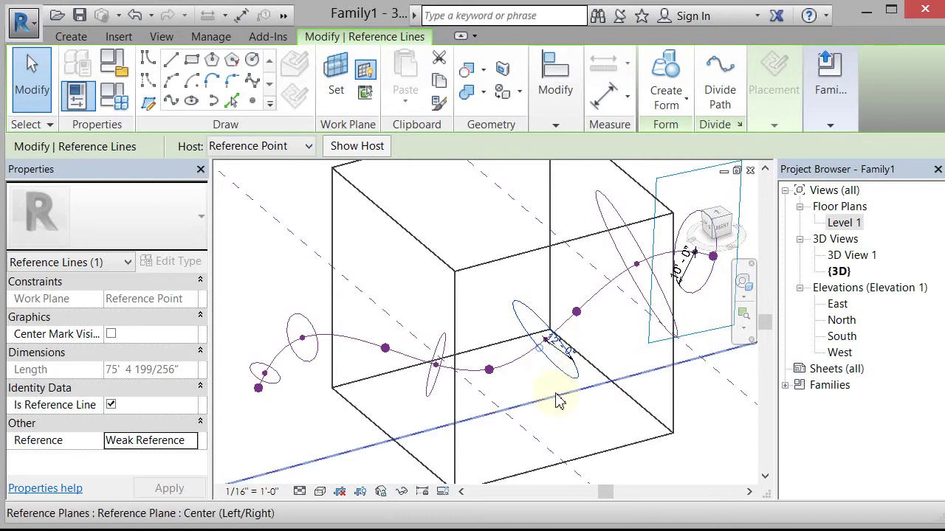
key("Escape")
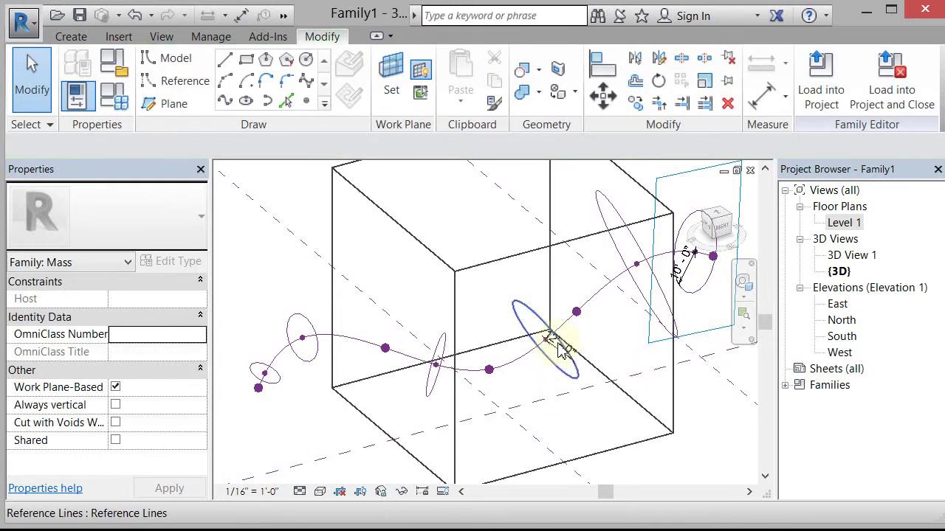
Step: Label both radius dimensions with a new Radius Med parameter
scroll(561, 351, "up", 3)
left_click(565, 350)
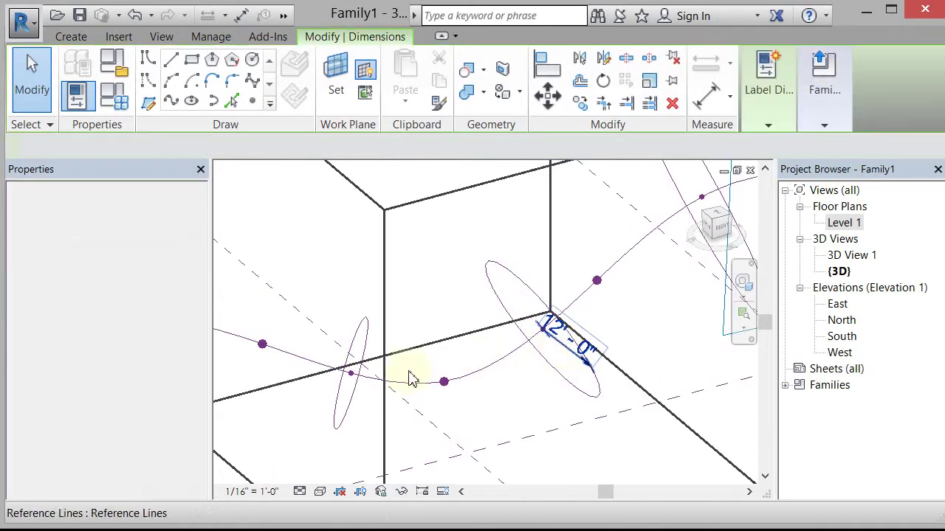
scroll(411, 379, "down", 3)
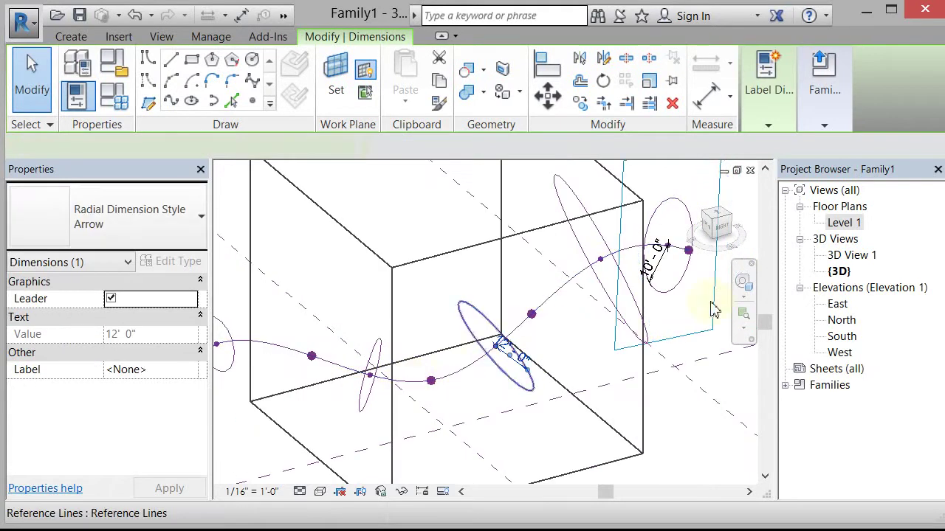
left_click(670, 269, "ctrl")
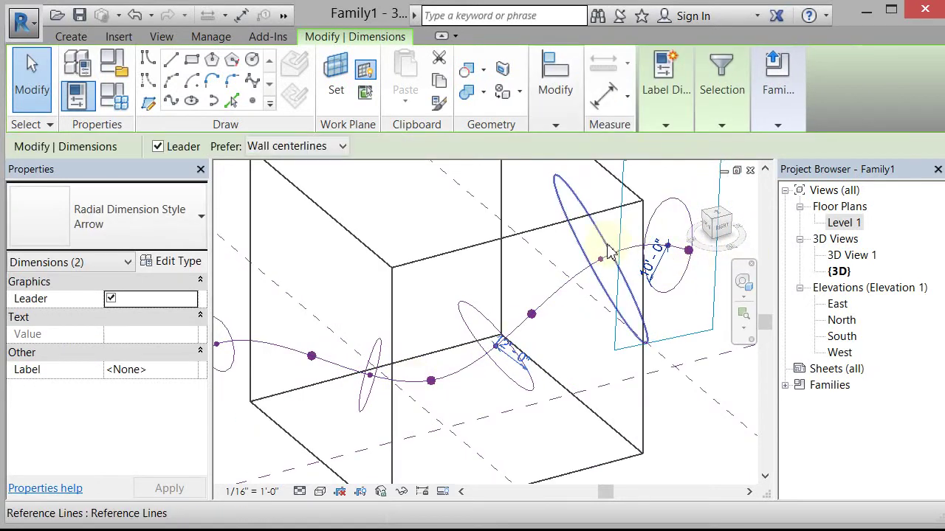
left_click(676, 130)
left_click(677, 162)
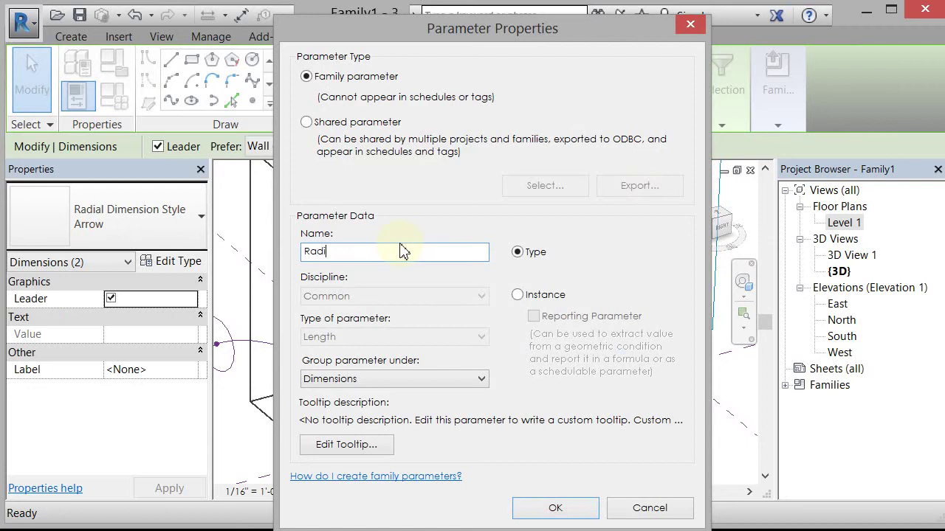
key("Return")
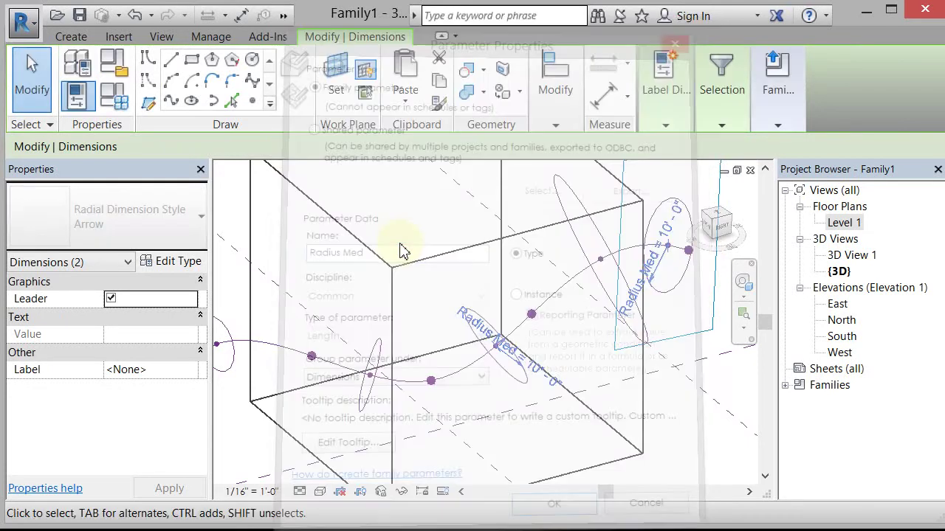
Step: Flex Radius Med to 12' and back to 10', then list Width above it
left_click(89, 106)
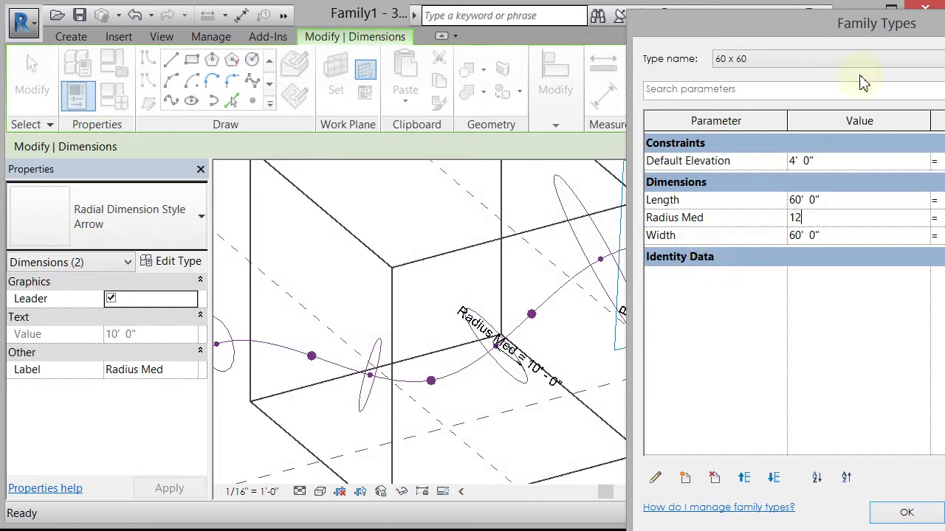
left_click_drag(892, 19, 944, 19)
key("Return")
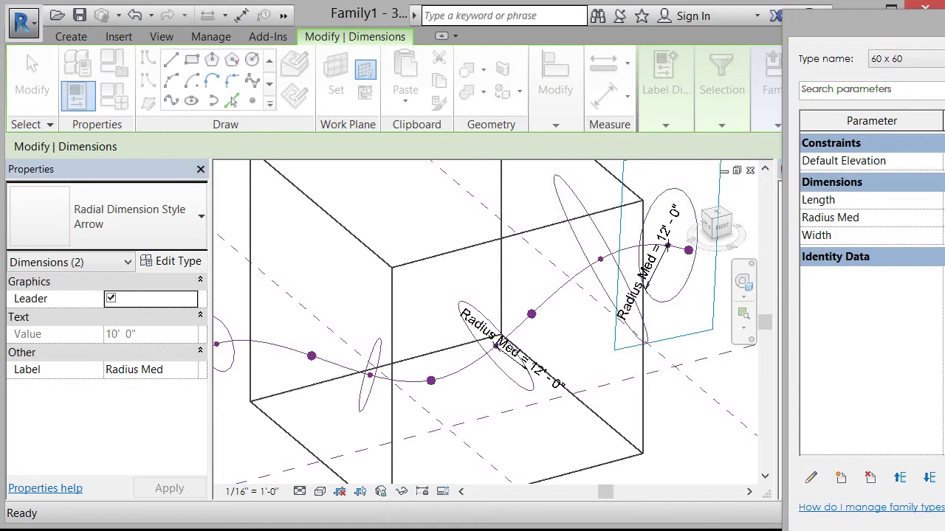
left_click(894, 206)
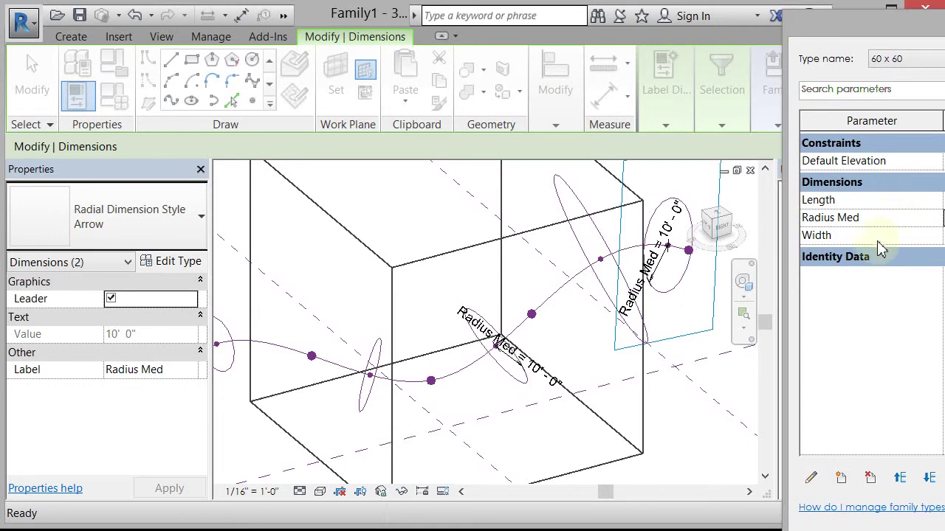
left_click(876, 238)
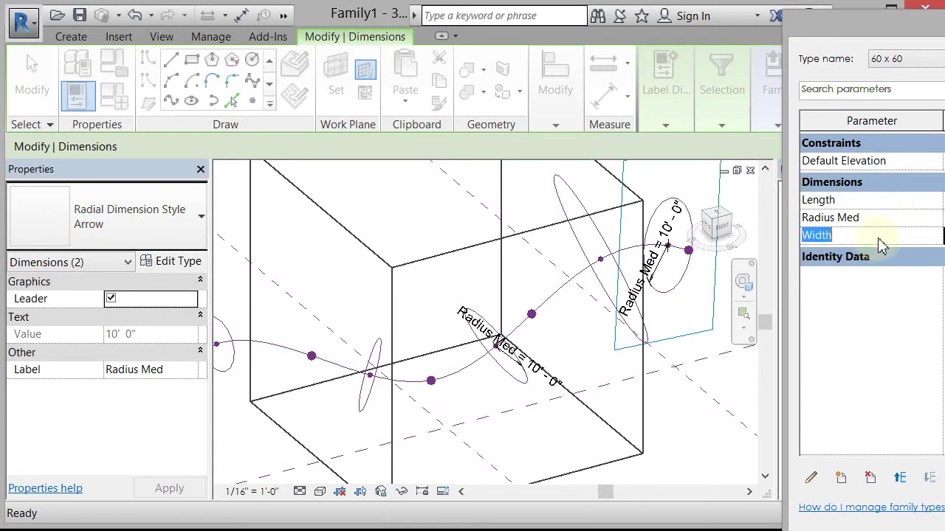
left_click(899, 478)
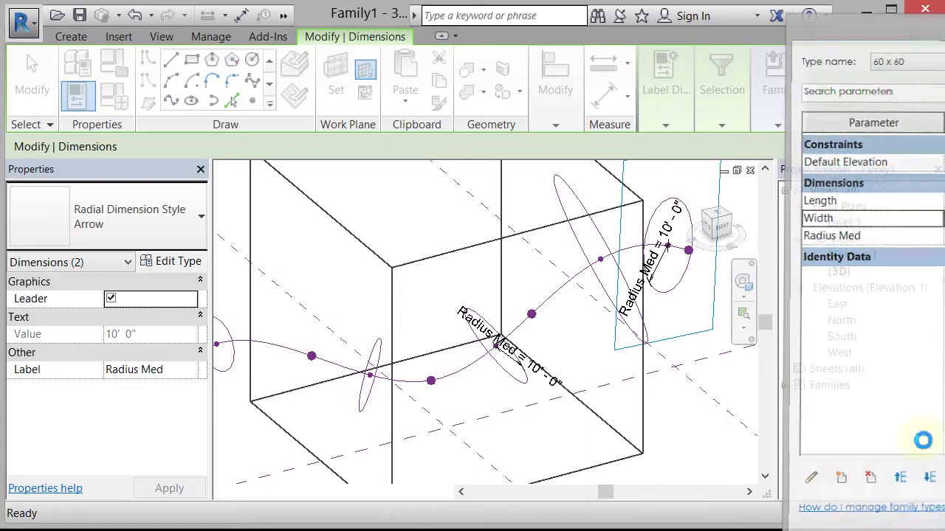
left_click(544, 256)
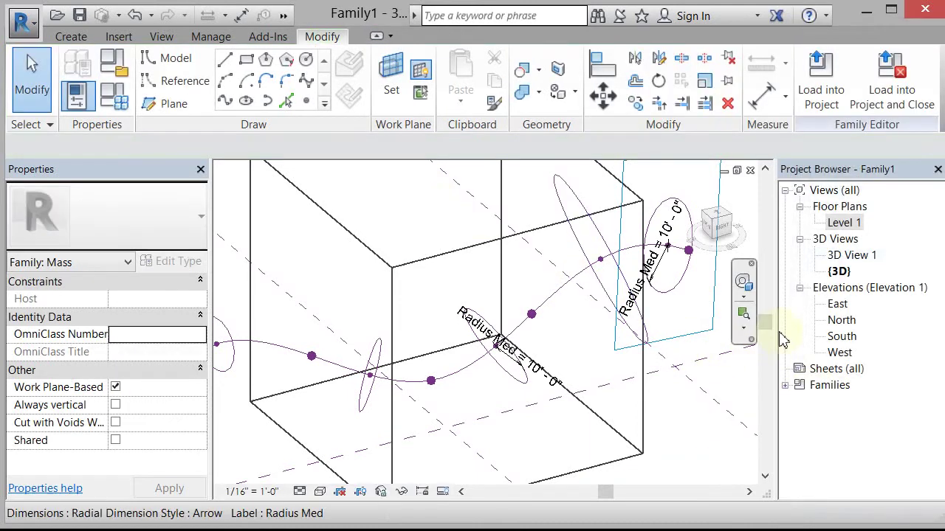
Step: Select the five profile circles and the spline path, then create a solid form from them
left_click(743, 312)
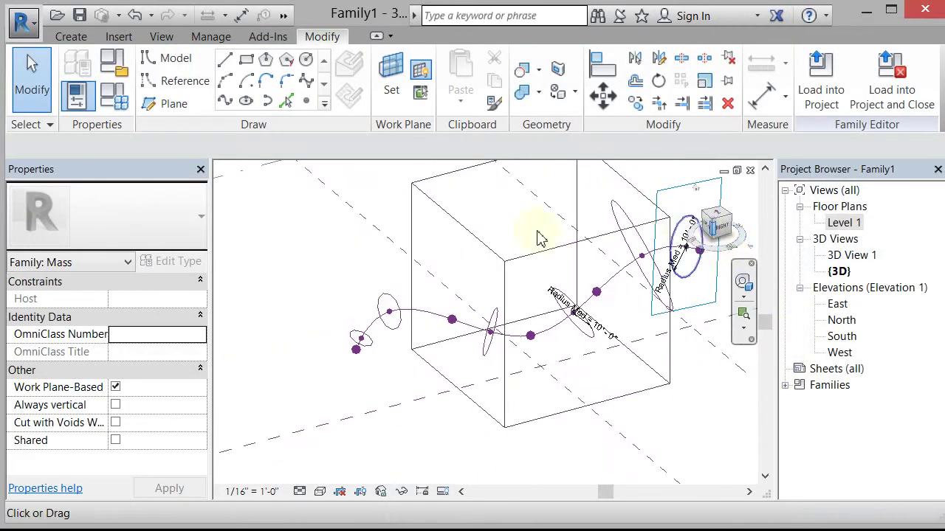
left_click(359, 336)
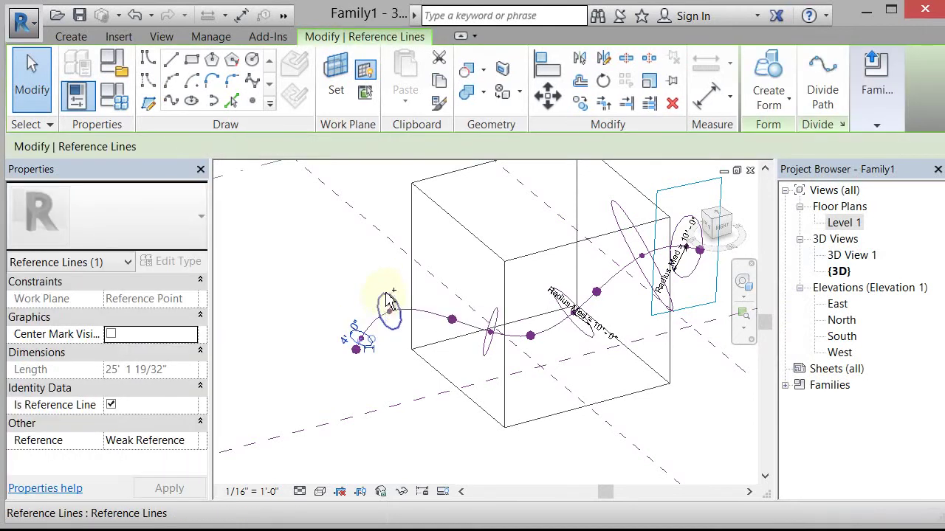
left_click(496, 330, "ctrl")
left_click(573, 309, "ctrl")
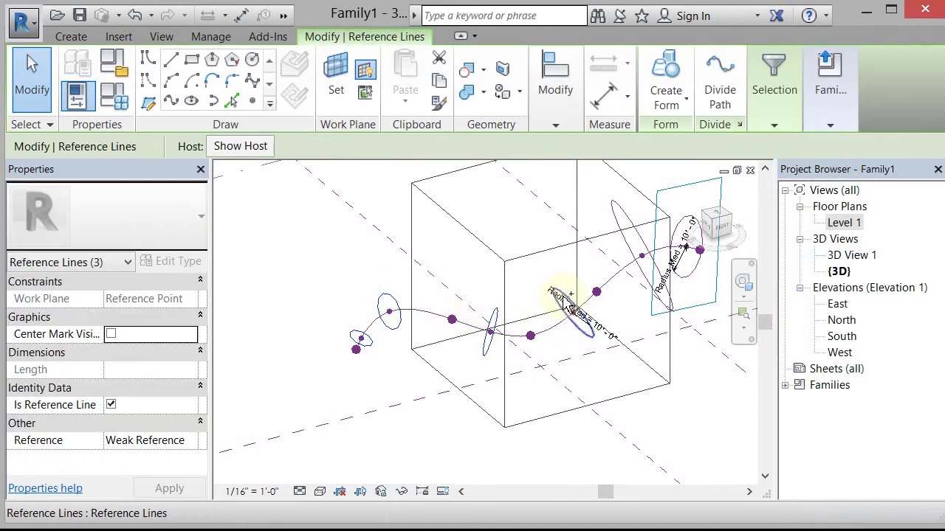
left_click(627, 225, "ctrl")
left_click(688, 226, "ctrl")
left_click(630, 273, "ctrl")
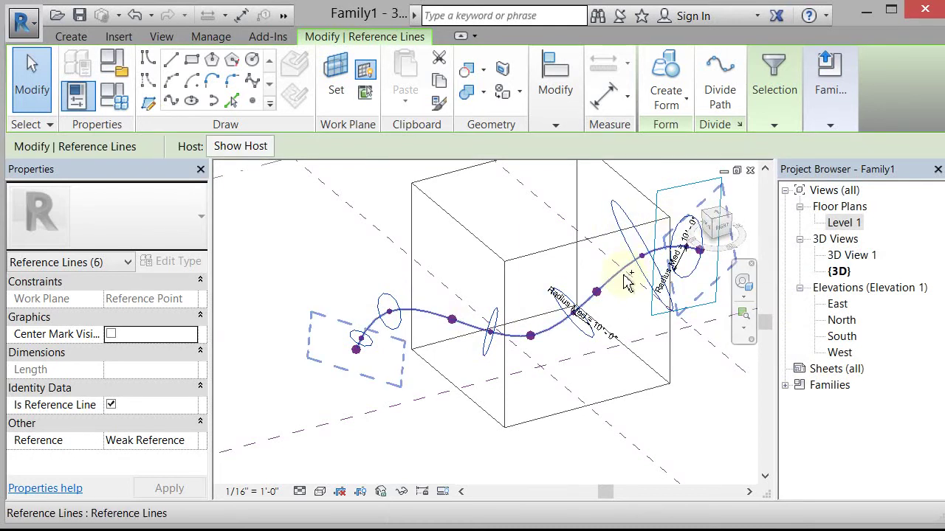
left_click(665, 74)
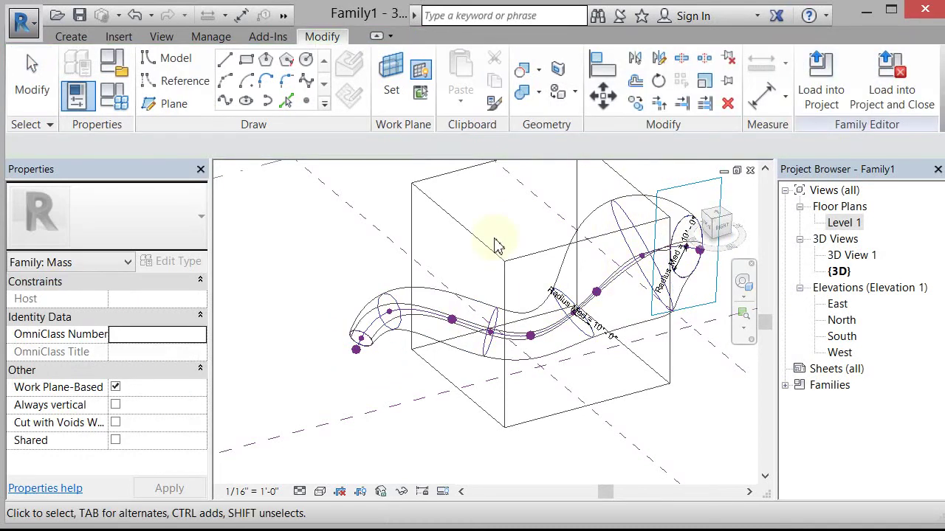
Step: Switch the visual style to Shaded and orbit to view the far end of the mass
left_click(322, 494)
left_click(363, 420)
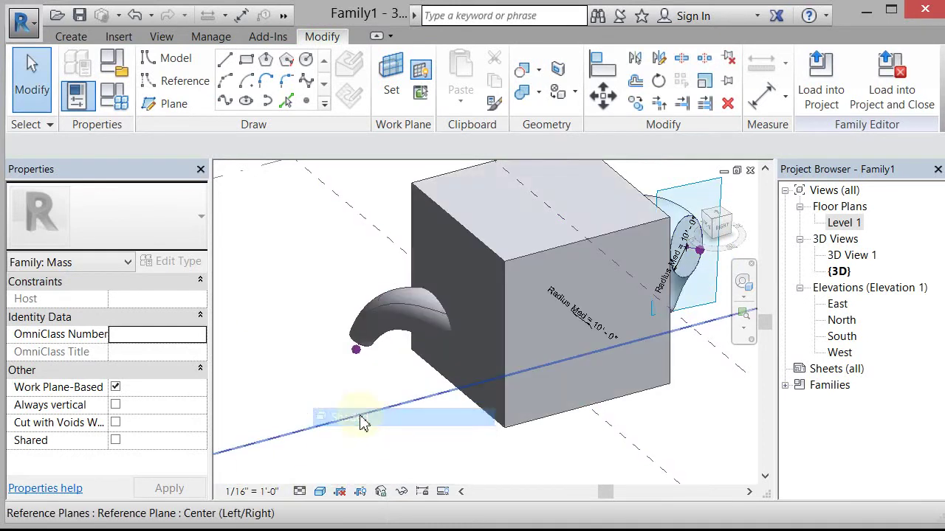
middle_click_drag(460, 436, 472, 461, "shift")
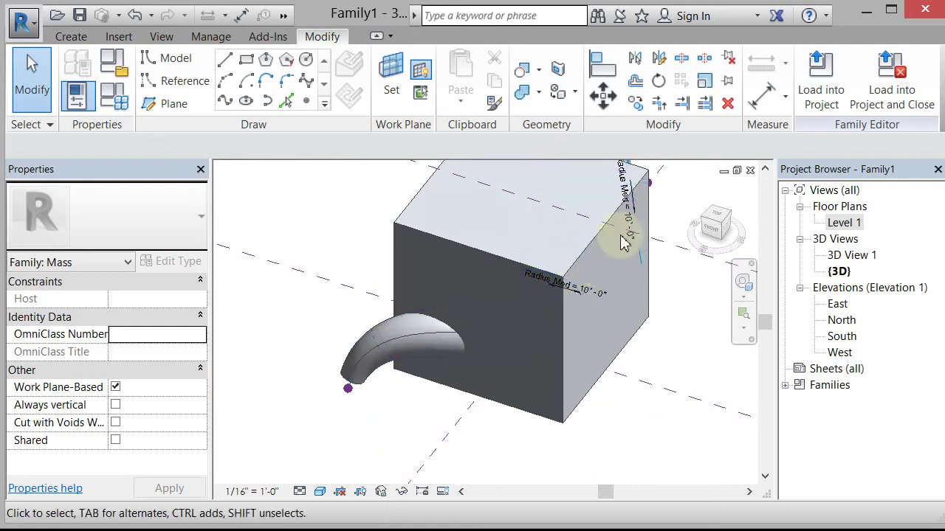
Step: Switch to Wireframe and drag a spline reference point to reshape the tube
left_click(322, 492)
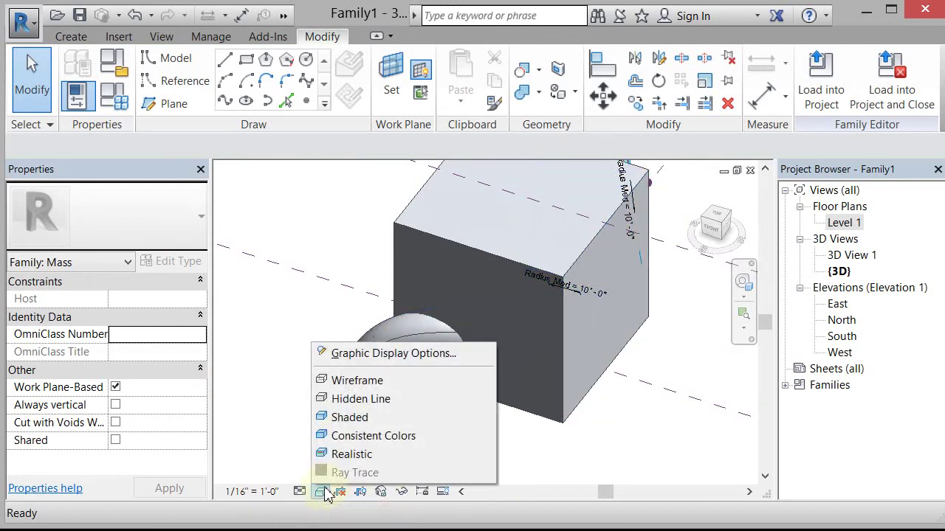
left_click(371, 384)
mouse_move(586, 405)
middle_mouse_down("shift")
mouse_move(421, 411)
mouse_move(506, 401)
mouse_move(574, 411)
middle_mouse_up("shift")
left_click(458, 336)
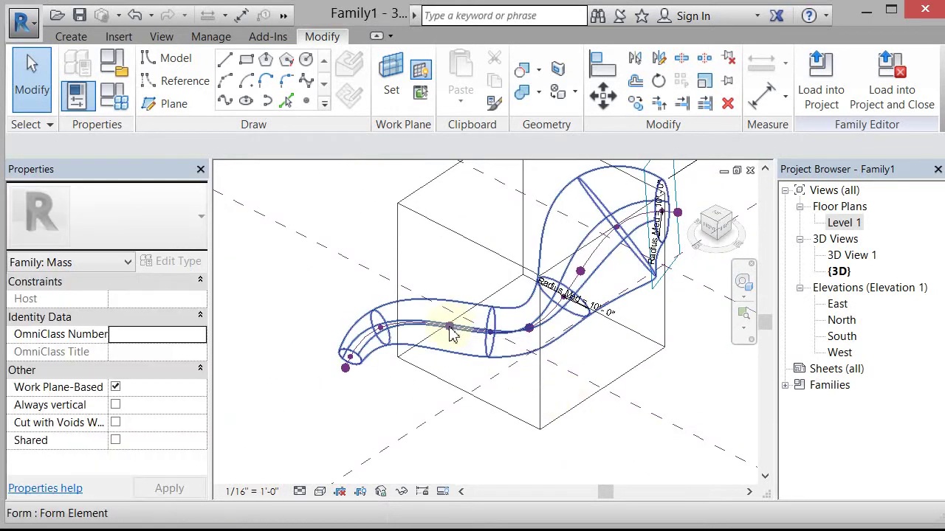
left_click(451, 332)
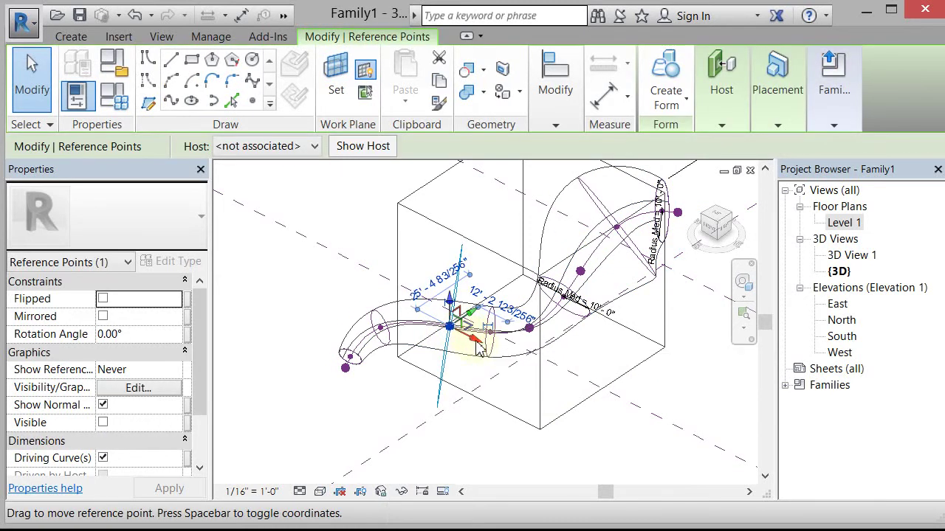
left_click_drag(478, 349, 451, 345)
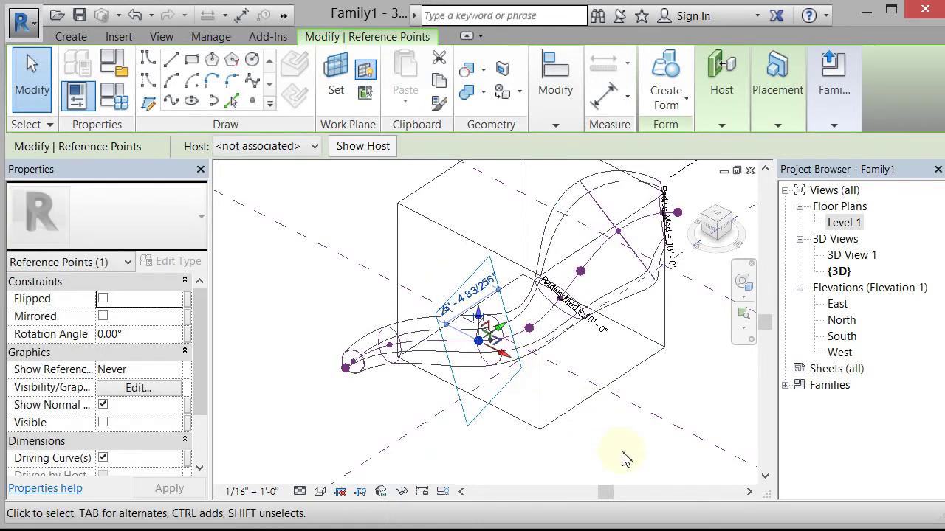
left_click(622, 459)
Step: Drag the path point diagonally up through the cube and dismiss the self-intersection error
middle_click_drag(627, 465, 509, 459)
middle_click_drag(624, 395, 569, 388, "shift")
left_click(461, 298)
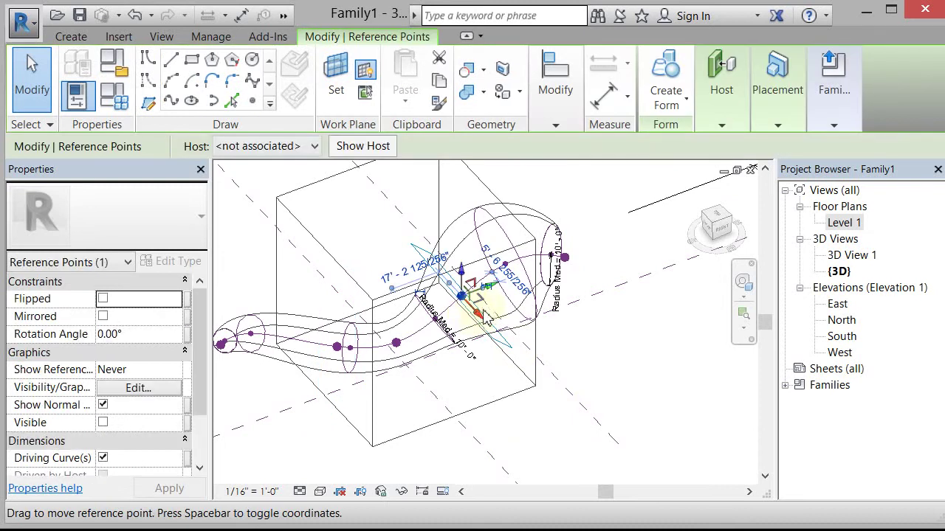
left_click_drag(483, 313, 624, 376)
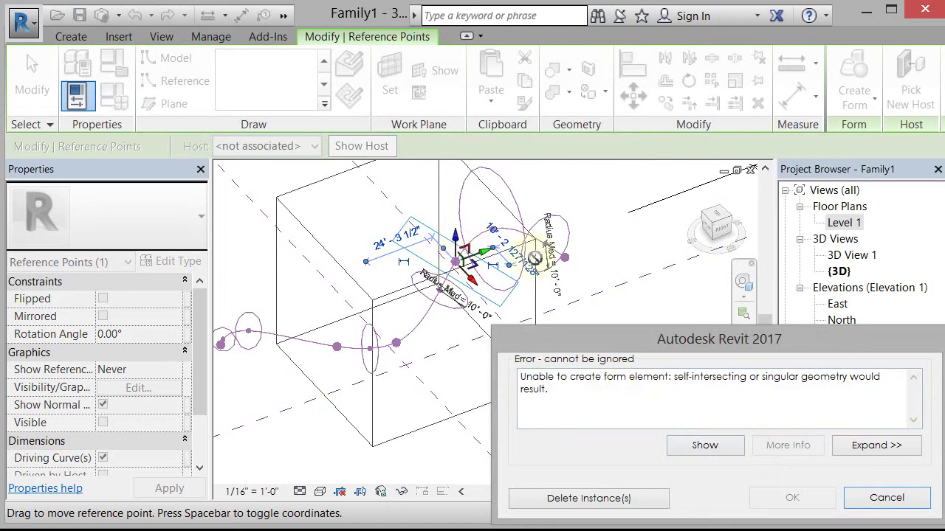
left_click(885, 499)
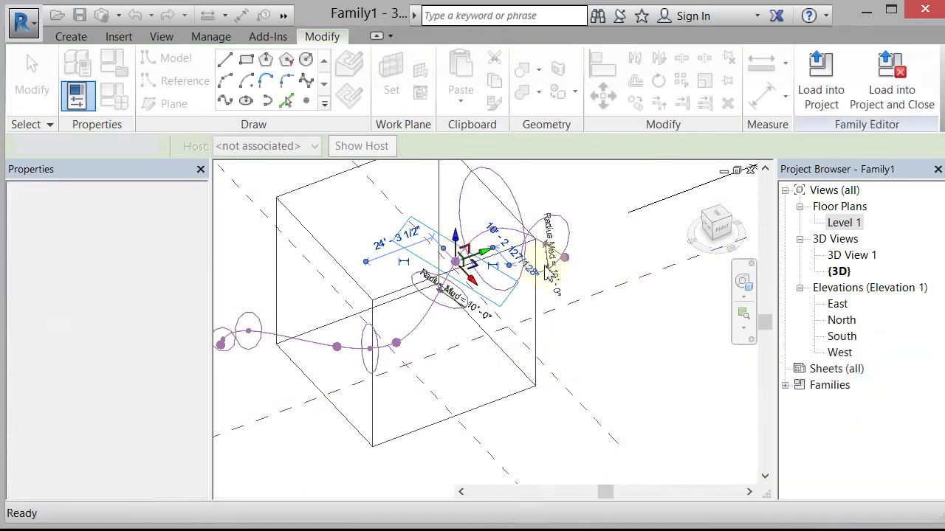
left_click(462, 299)
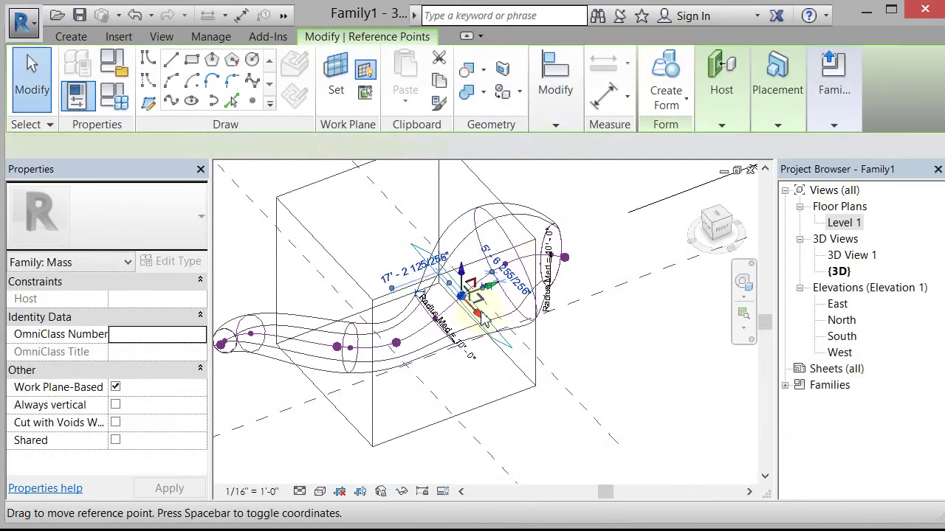
left_click_drag(483, 311, 494, 322)
left_click(624, 399)
middle_click_drag(626, 394, 771, 388, "shift")
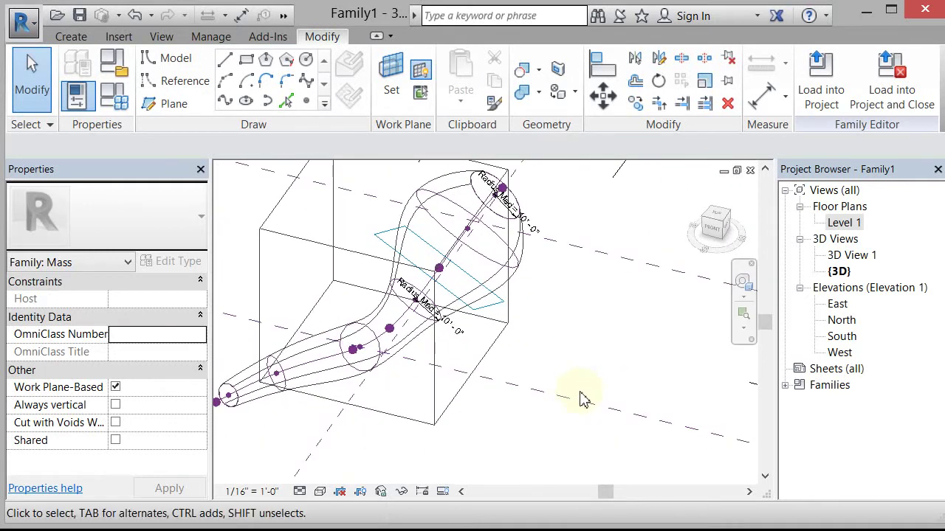
middle_click_drag(572, 400, 581, 396, "shift")
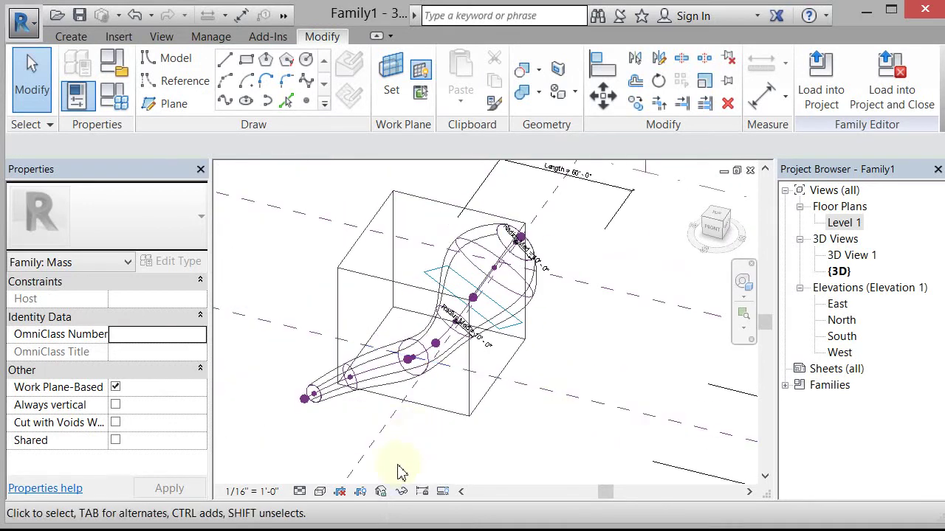
Step: Switch to Shaded and set the tube form's Solid/Void property to Void
left_click(320, 491)
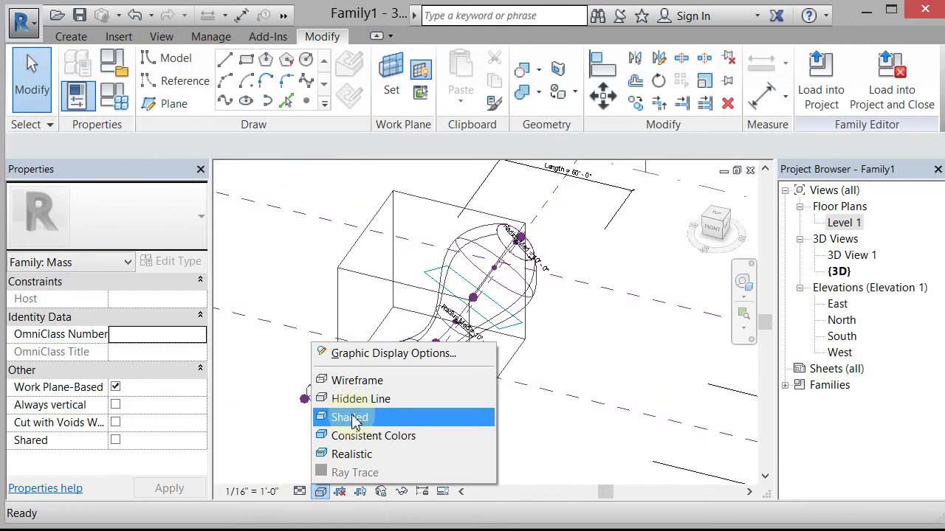
left_click(353, 419)
left_click(334, 392)
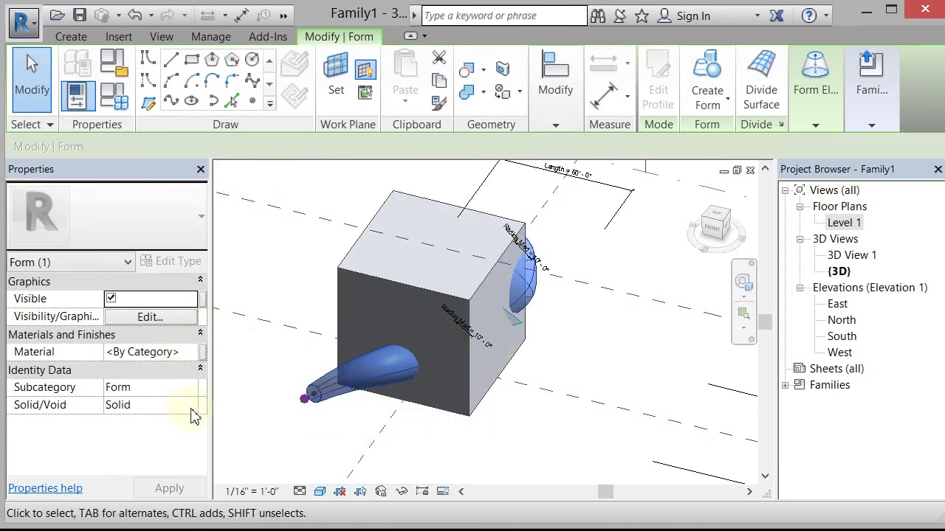
left_click(192, 410)
left_click(117, 438)
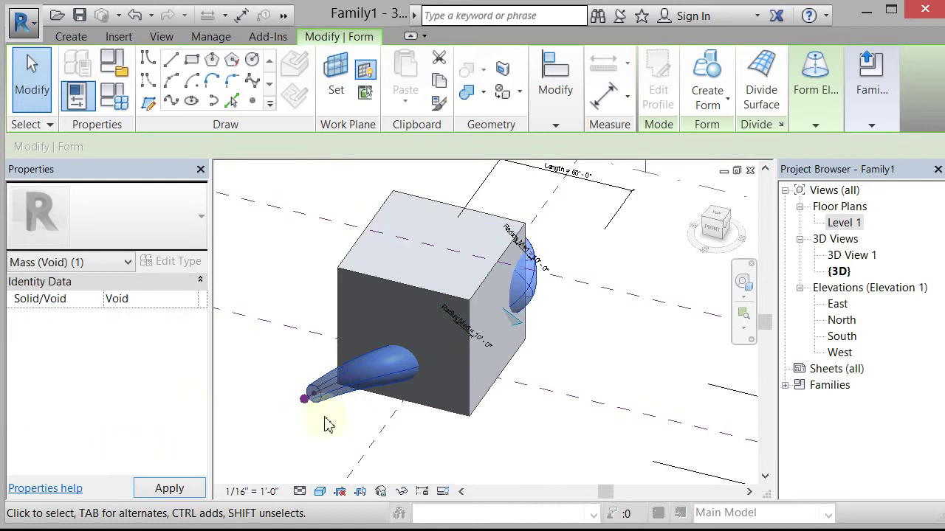
left_click(620, 360)
middle_click_drag(620, 360, 656, 369, "shift")
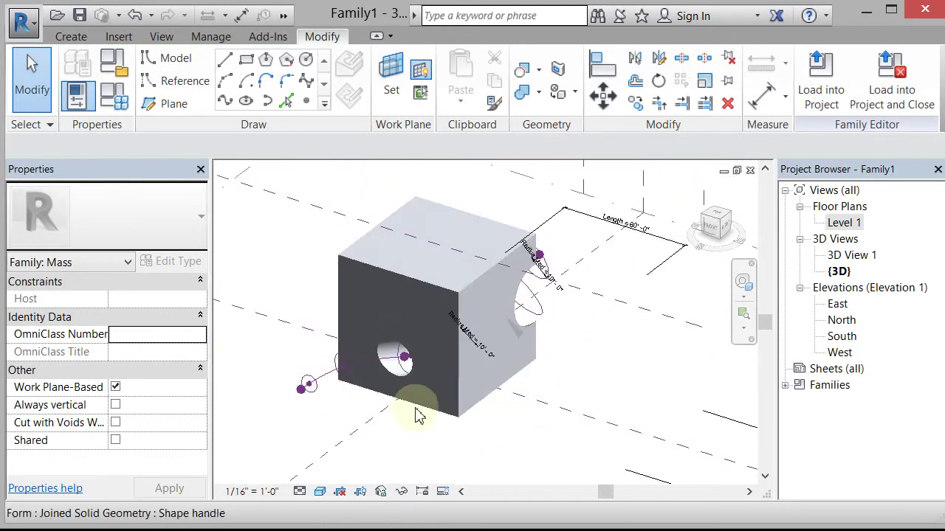
Step: Drag the reference point at the front hole to shift the tube's entry position
scroll(396, 359, "up", 2)
scroll(396, 359, "up", 1)
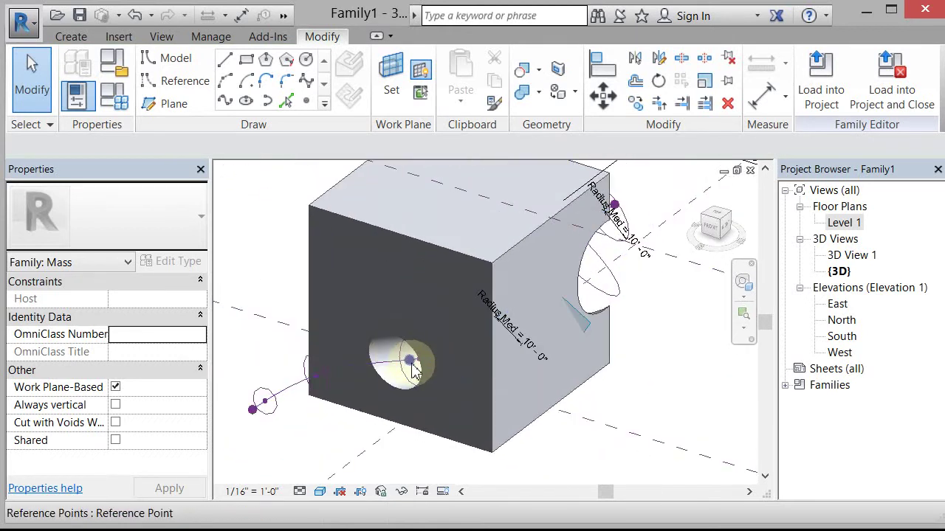
left_click(420, 384)
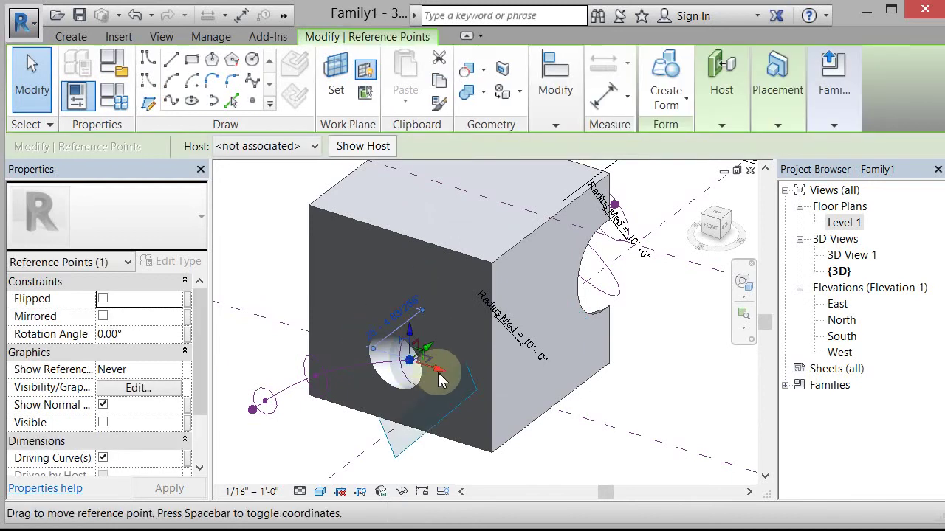
left_click_drag(467, 380, 492, 386)
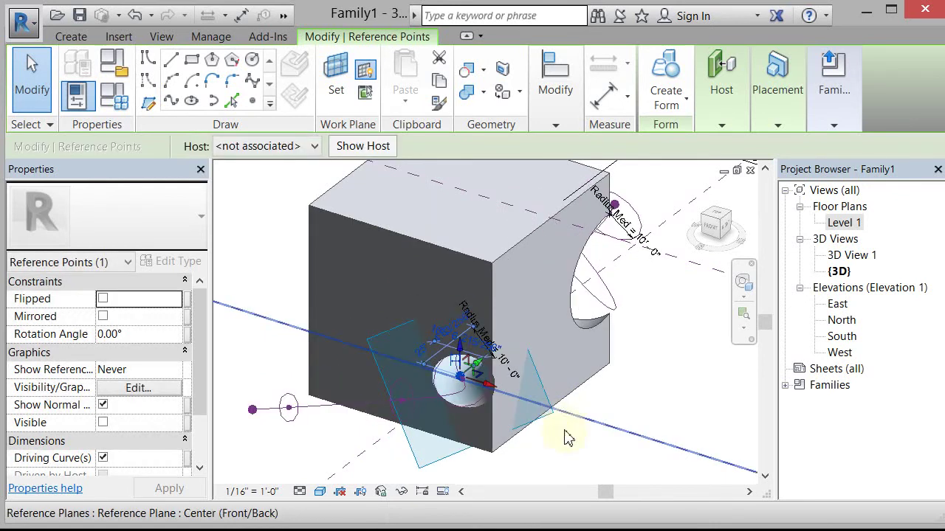
left_click(539, 486)
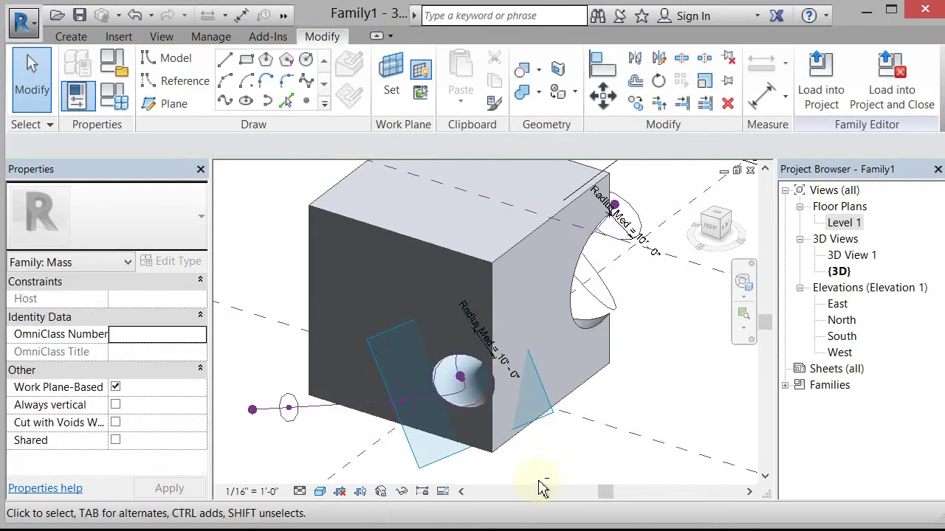
middle_click_drag(524, 462, 624, 443, "shift")
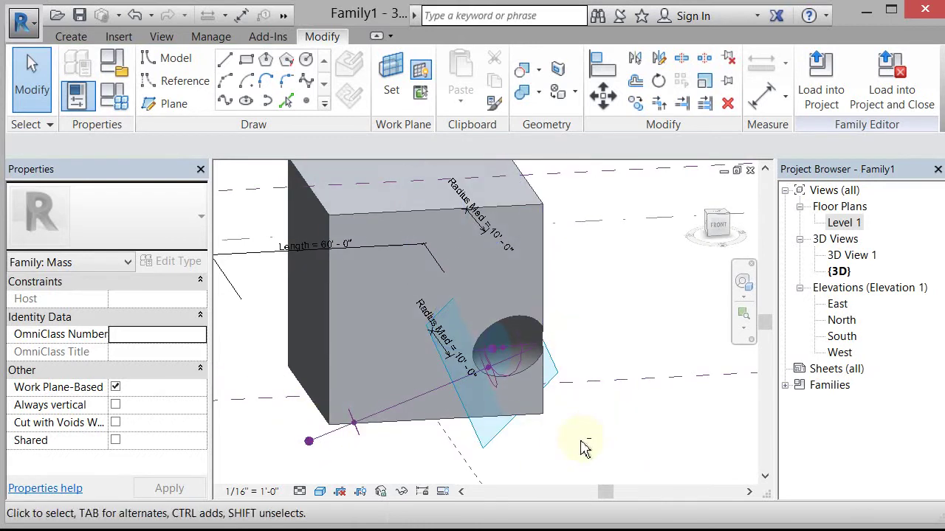
middle_click_drag(569, 448, 509, 447, "shift")
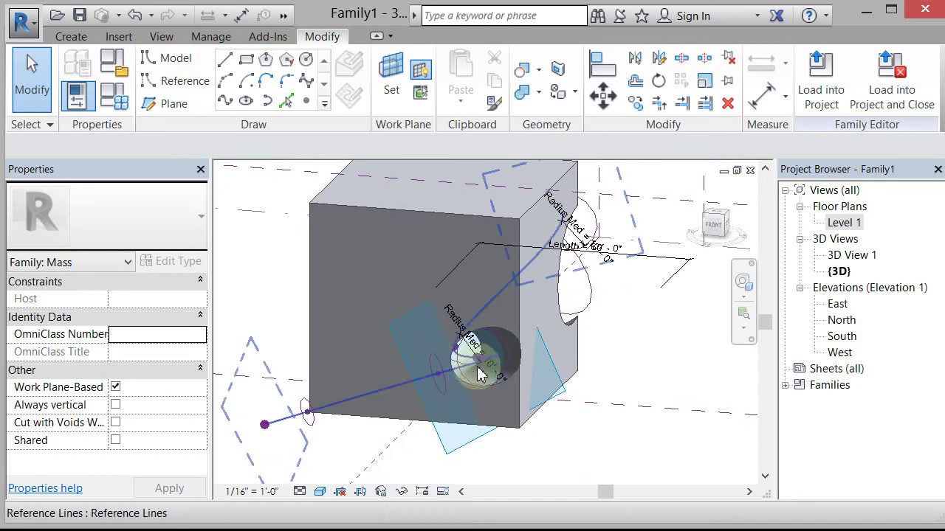
scroll(478, 375, "up", 2)
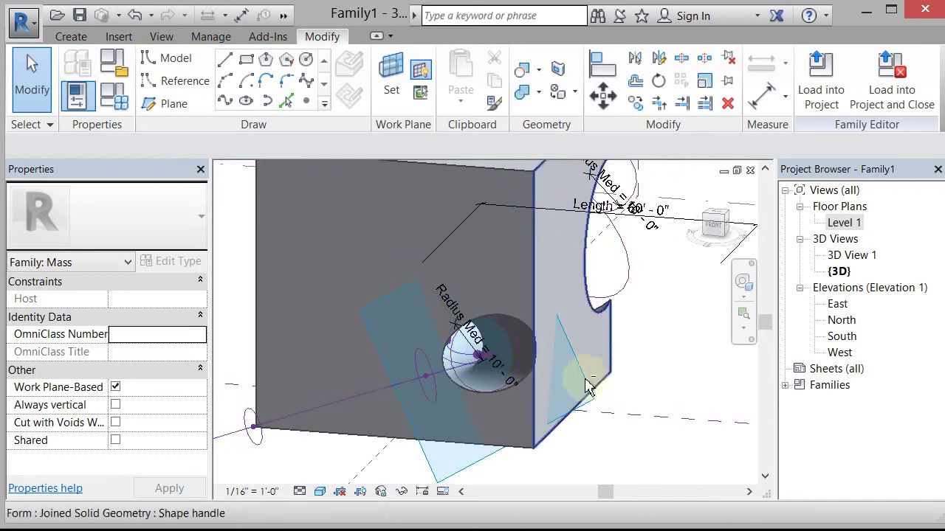
middle_click_drag(504, 394, 413, 380, "shift")
Step: In Family Types, set Radius Med to 15 for the 60 x 60 type and confirm
left_click(126, 105)
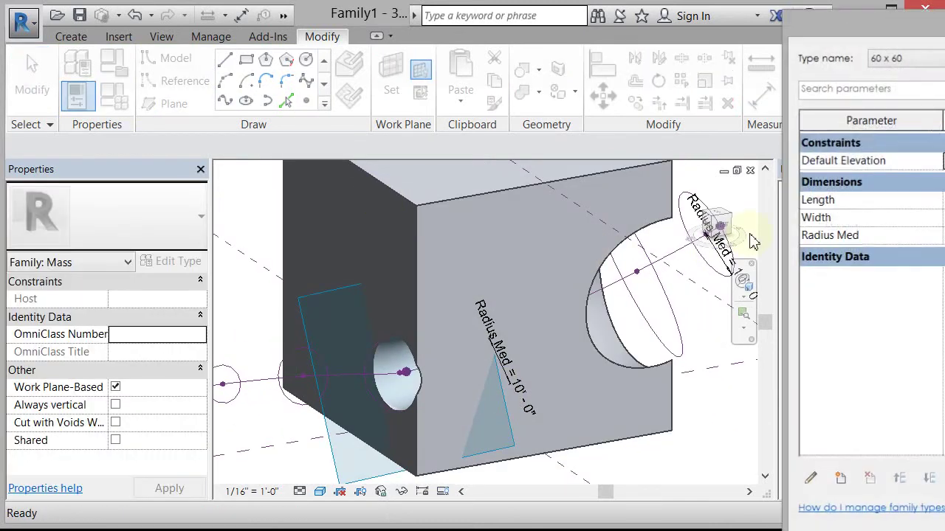
left_click_drag(939, 22, 871, 33)
left_click(889, 248)
double_click(879, 248)
type("15")
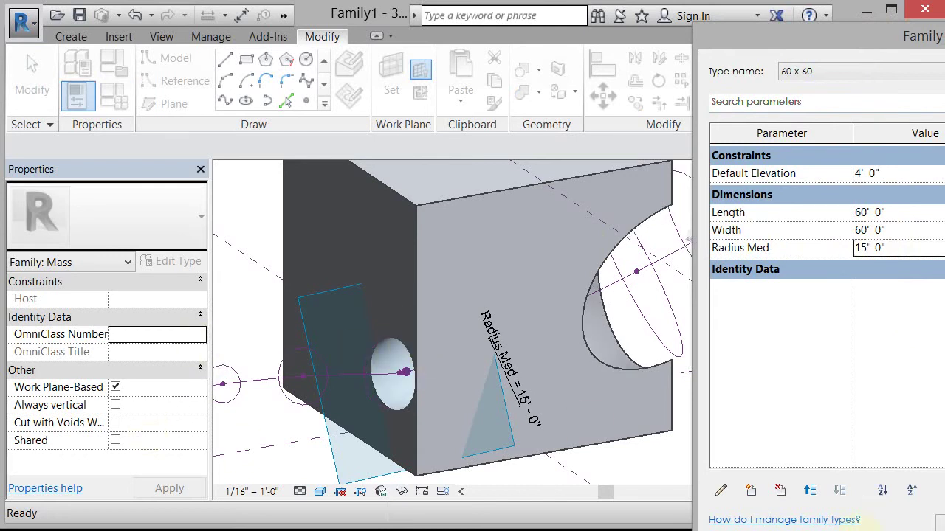
key("Return")
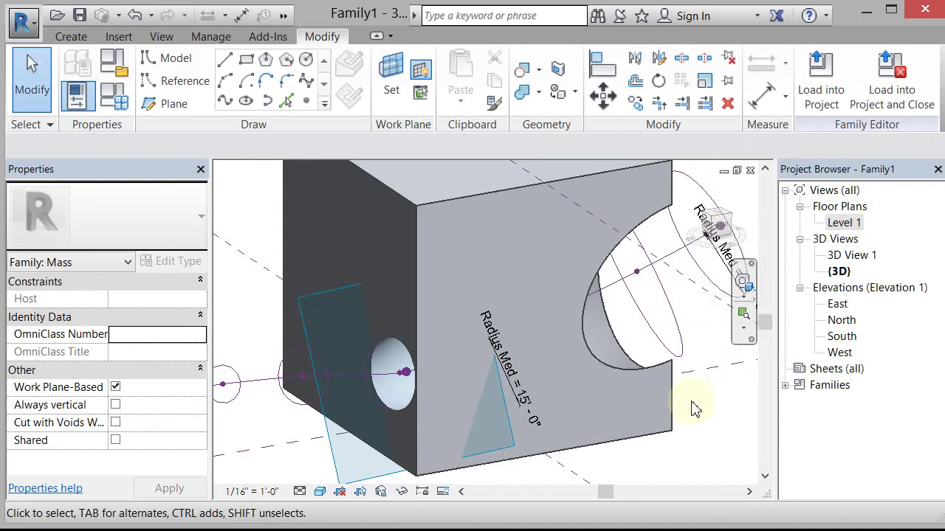
Step: Drag the cube's top edge to reshape the block, then inspect the void cutouts
scroll(700, 404, "down", 3)
middle_click_drag(699, 393, 627, 438, "shift")
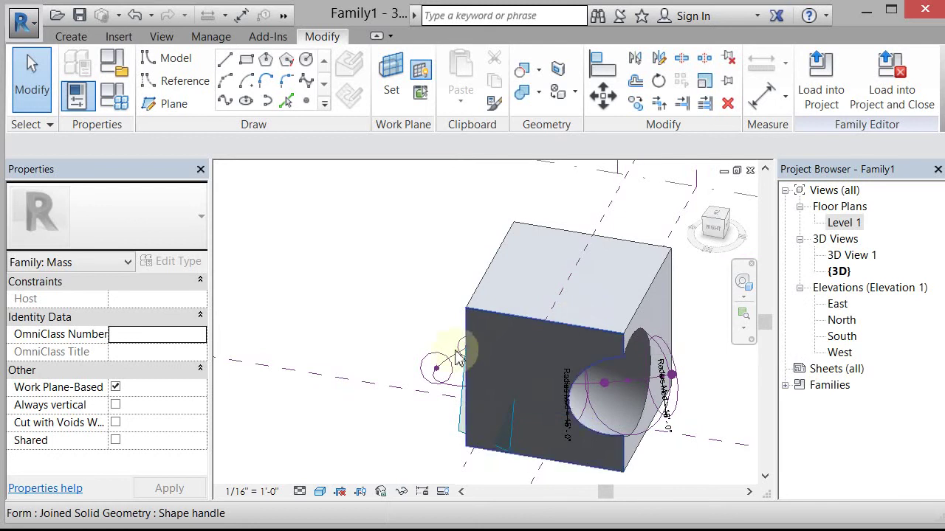
middle_click_drag(457, 357, 564, 367, "shift")
left_click(616, 306)
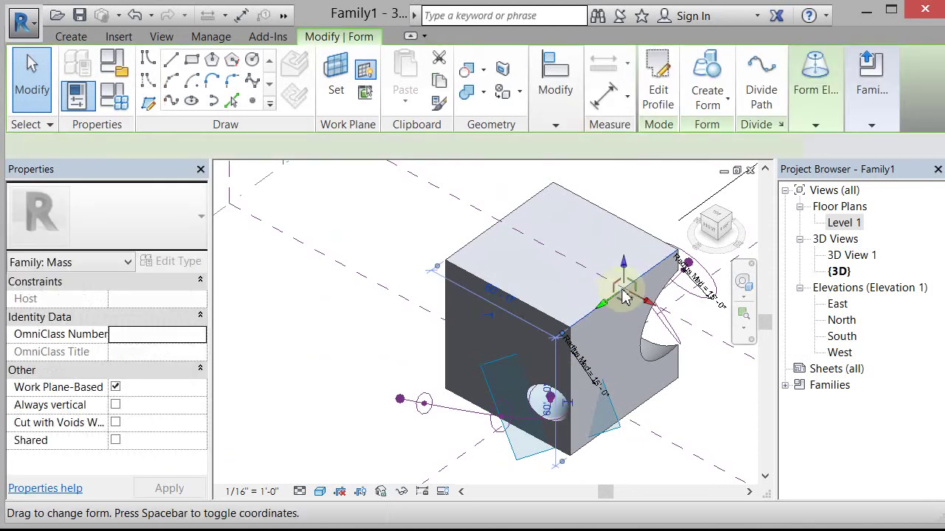
left_click_drag(619, 302, 616, 302)
middle_click_drag(681, 432, 582, 478, "shift")
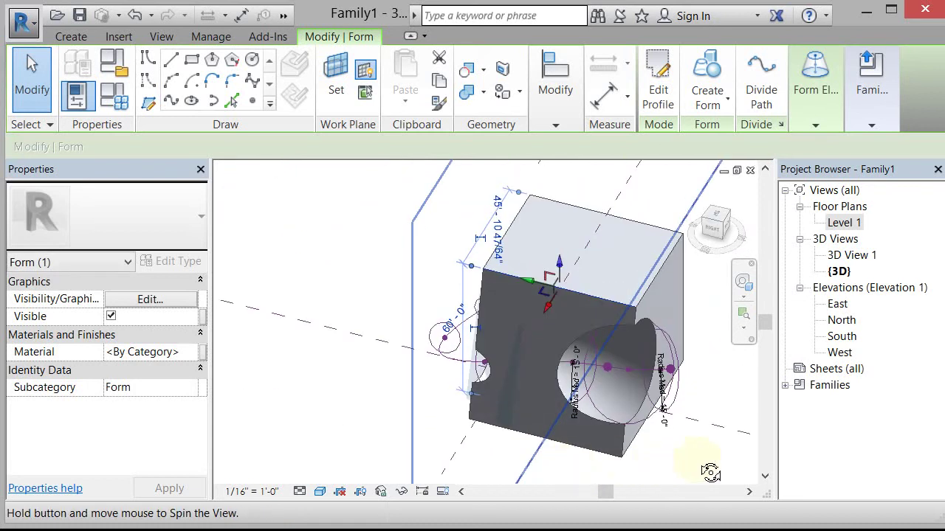
middle_click_drag(710, 473, 479, 465, "shift")
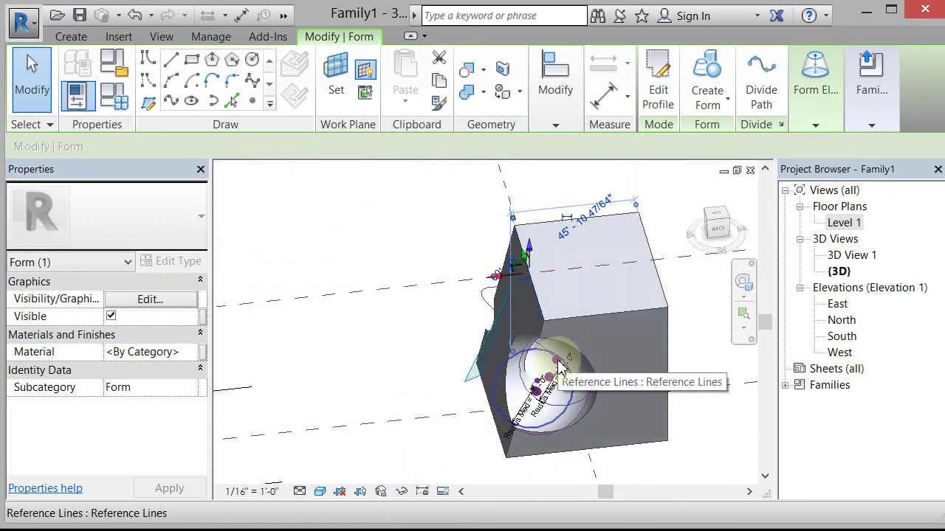
middle_click_drag(413, 369, 512, 336, "shift")
left_click(511, 336)
Step: Pull a top corner point of the cube up and left to create a sloping face
key("Escape")
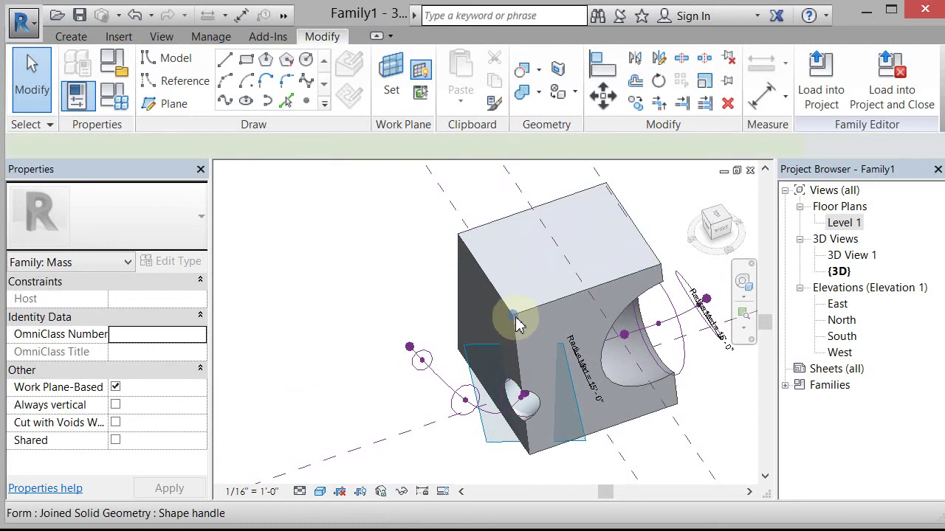
left_click(514, 320)
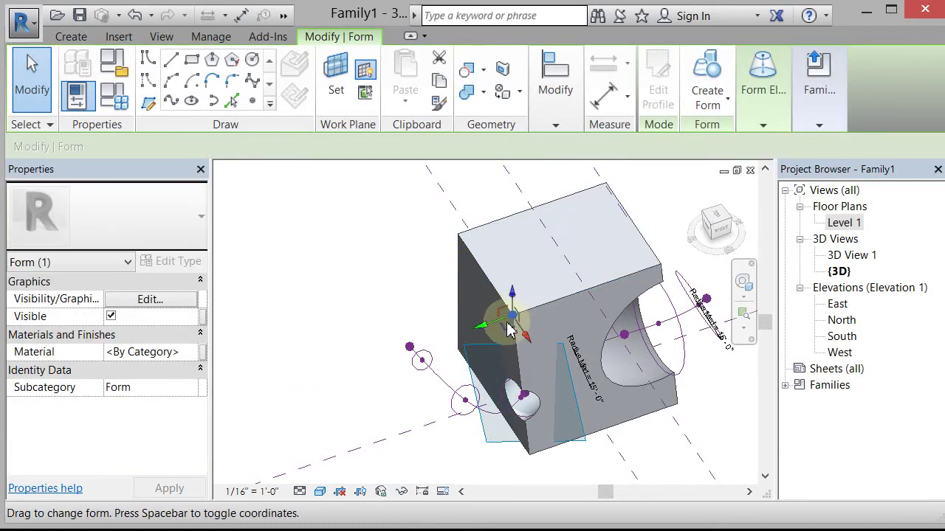
left_click_drag(508, 330, 534, 313)
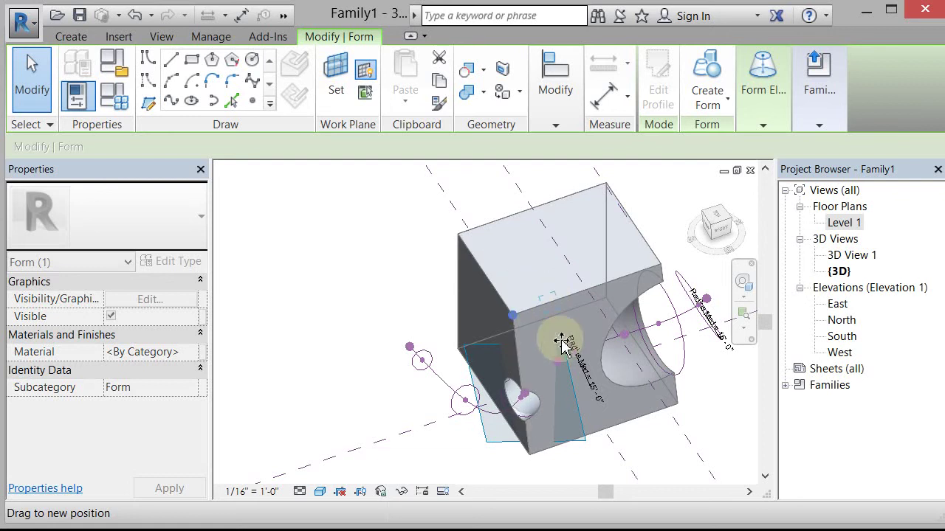
left_click_drag(562, 346, 620, 443)
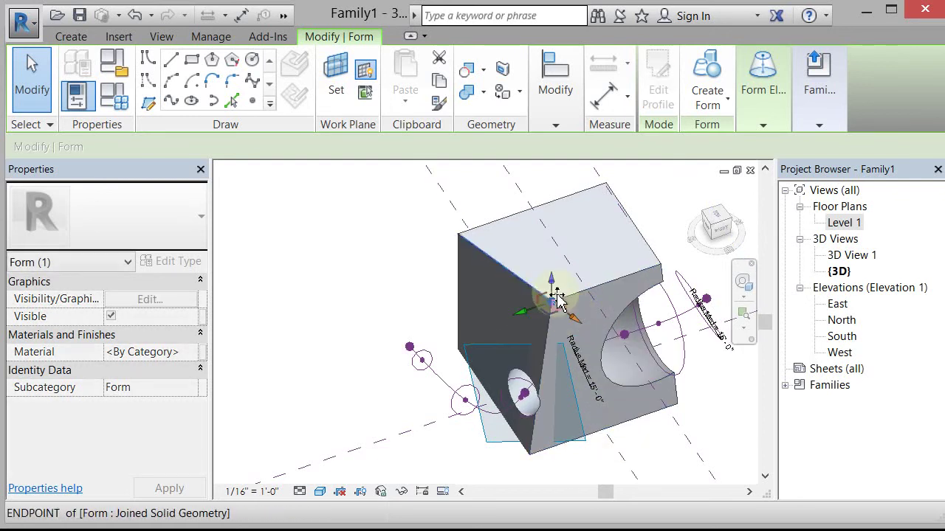
left_click_drag(555, 303, 552, 293)
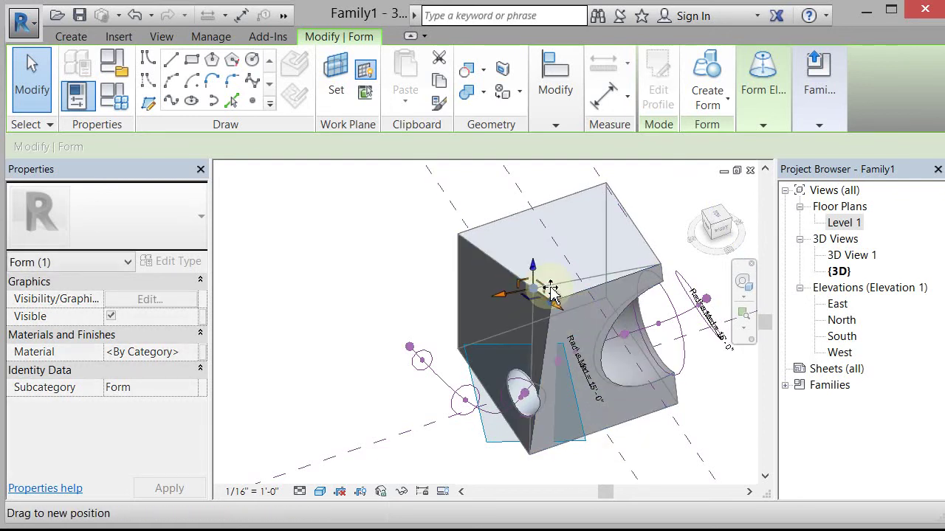
left_click_drag(651, 457, 651, 457)
left_click(651, 458)
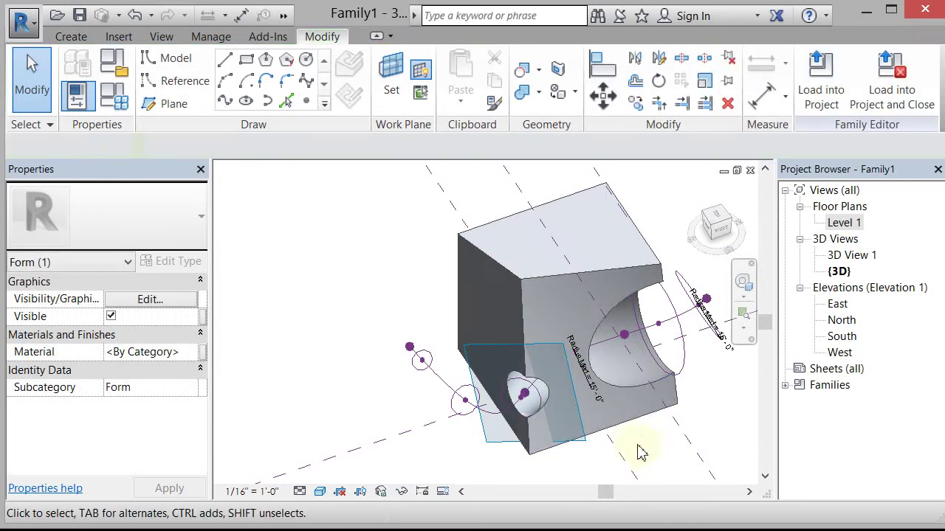
Step: Select the form's corner points again, then clear the selection and inspect the wedge-shaped mass
middle_click_drag(569, 270, 516, 332, "shift")
left_click(542, 287)
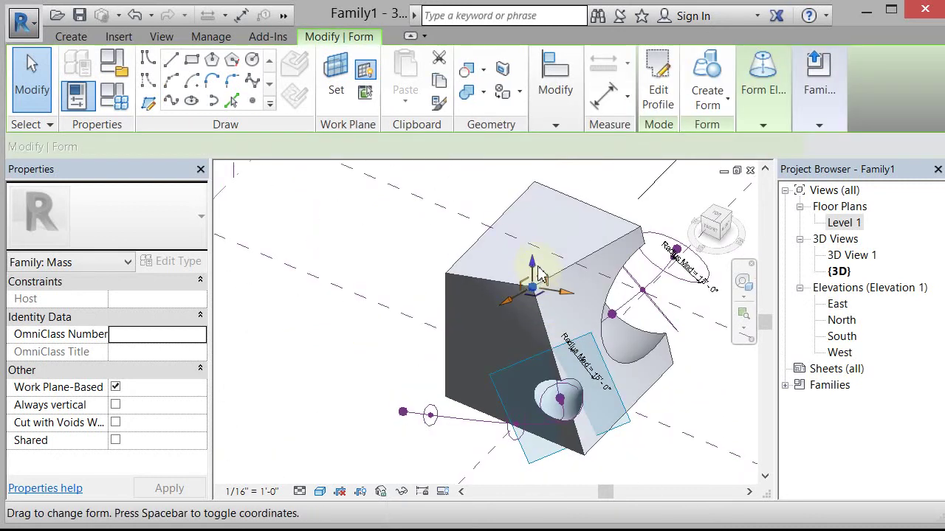
left_click(533, 287)
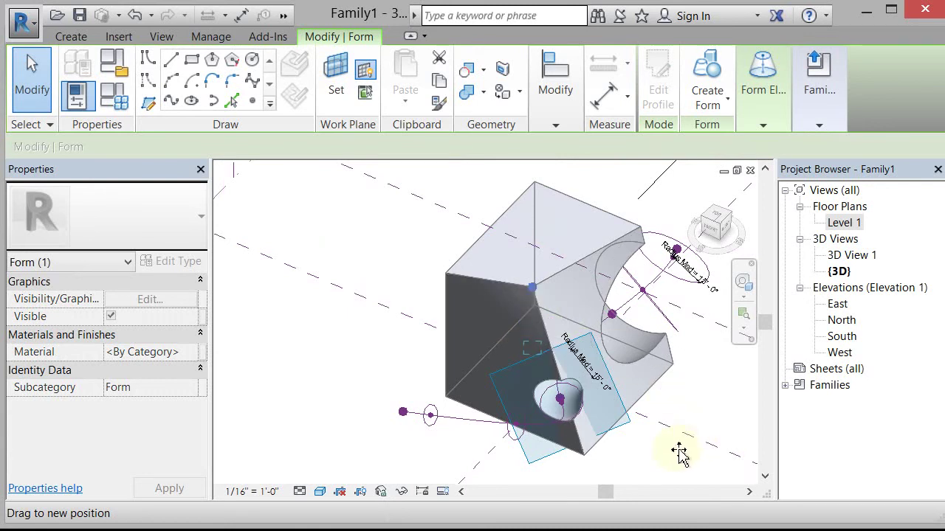
key("Escape")
key("Escape")
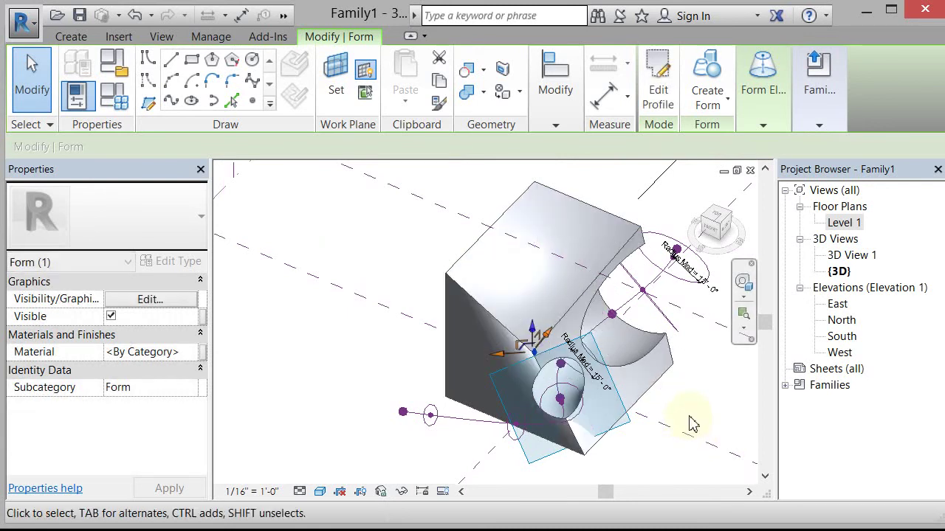
middle_click_drag(690, 426, 664, 400, "shift")
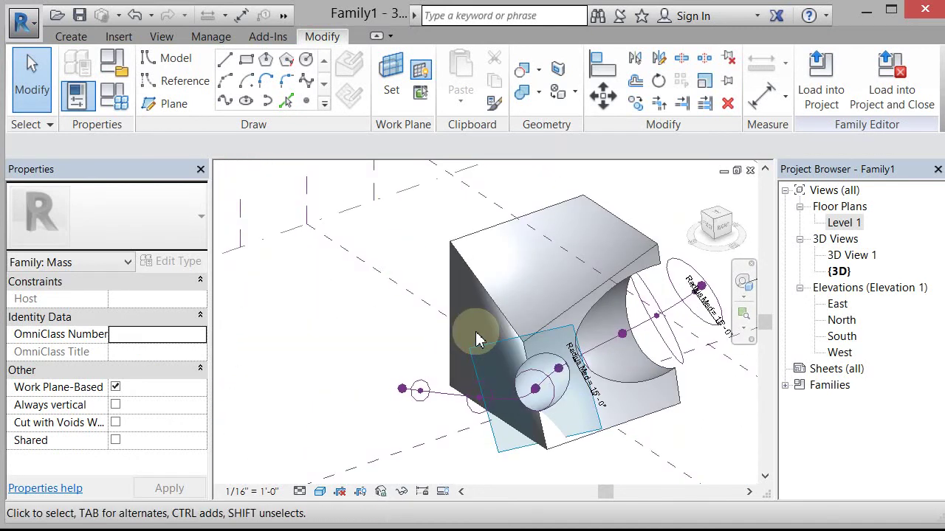
Step: Flex the mass through the 40 x 40 type and then apply the 20 x 20 type
scroll(390, 386, "down", 1)
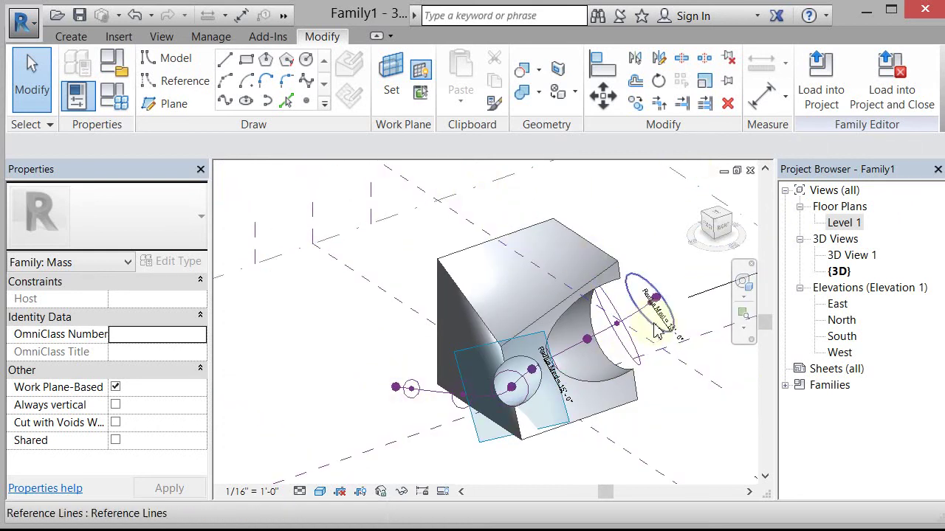
middle_click_drag(622, 299, 478, 316, "shift")
left_click(114, 108)
left_click_drag(933, 44, 812, 43)
left_click(811, 83)
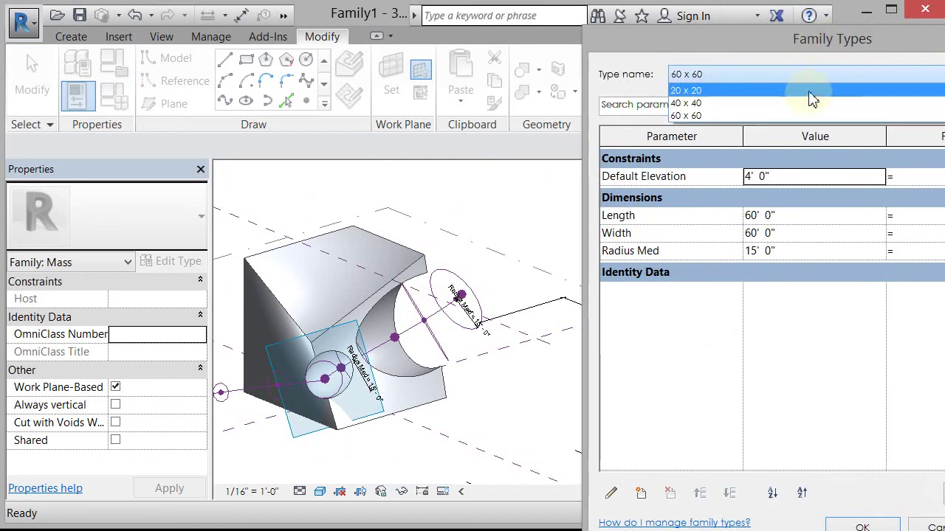
left_click(807, 103)
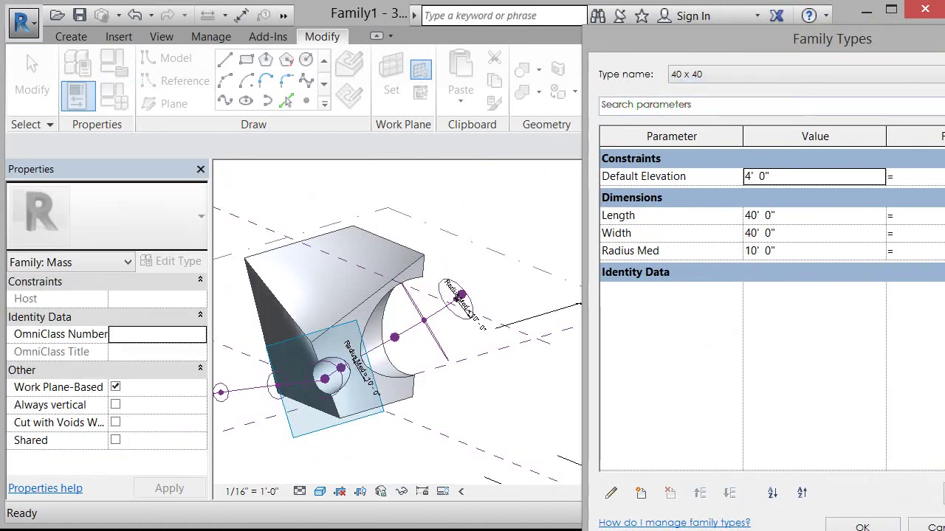
left_click(743, 78)
left_click(742, 87)
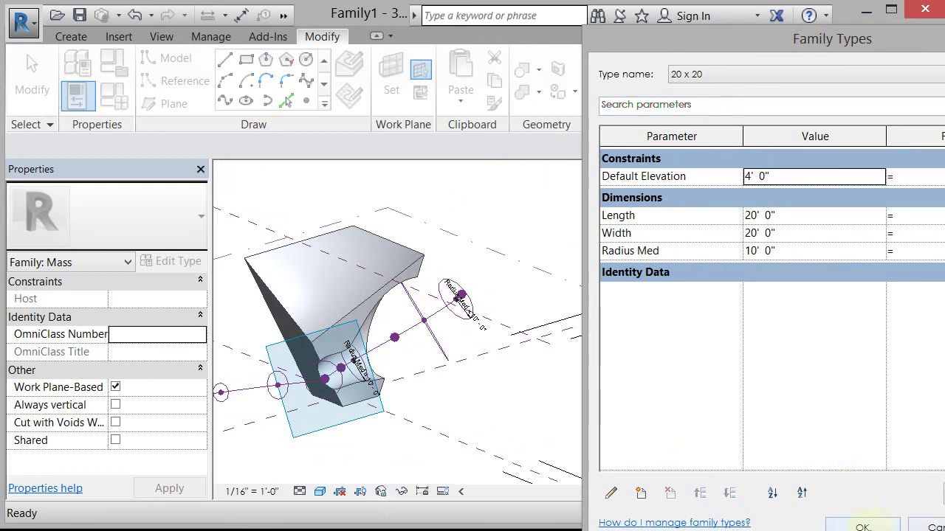
left_click(862, 522)
middle_click_drag(485, 382, 455, 468, "shift")
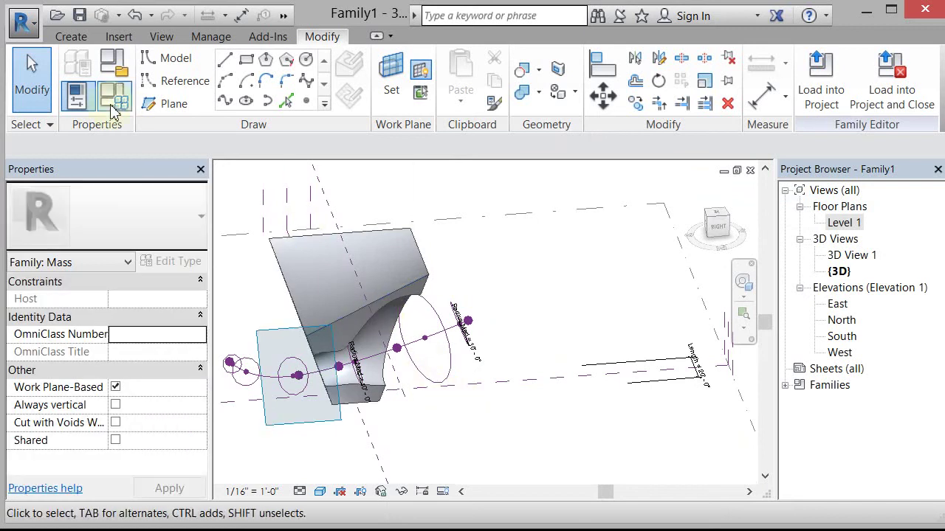
Step: Switch the family type back to 60 x 60 and apply it
left_click(115, 107)
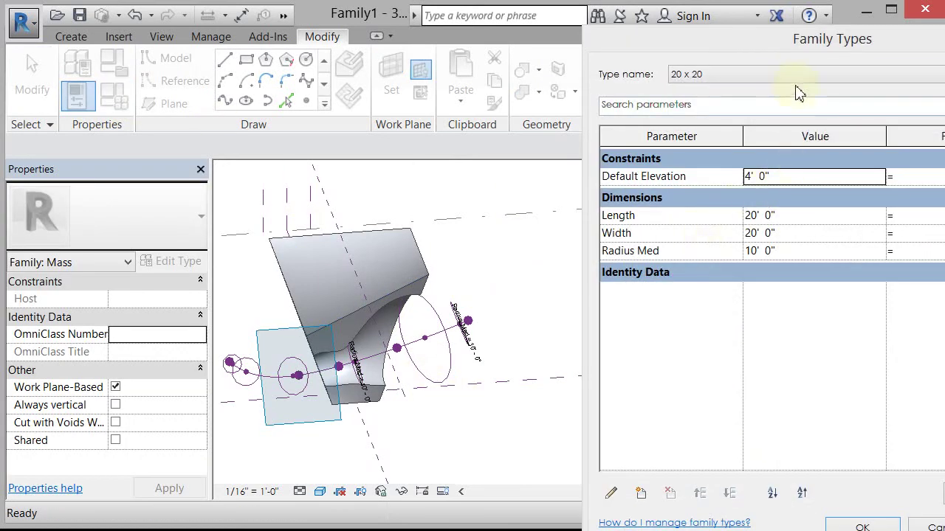
left_click(792, 79)
left_click(789, 115)
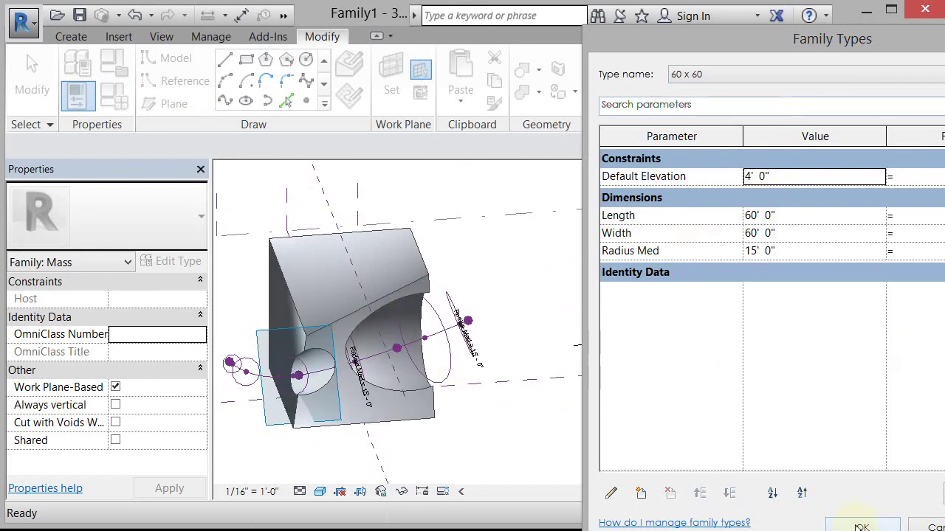
left_click(886, 528)
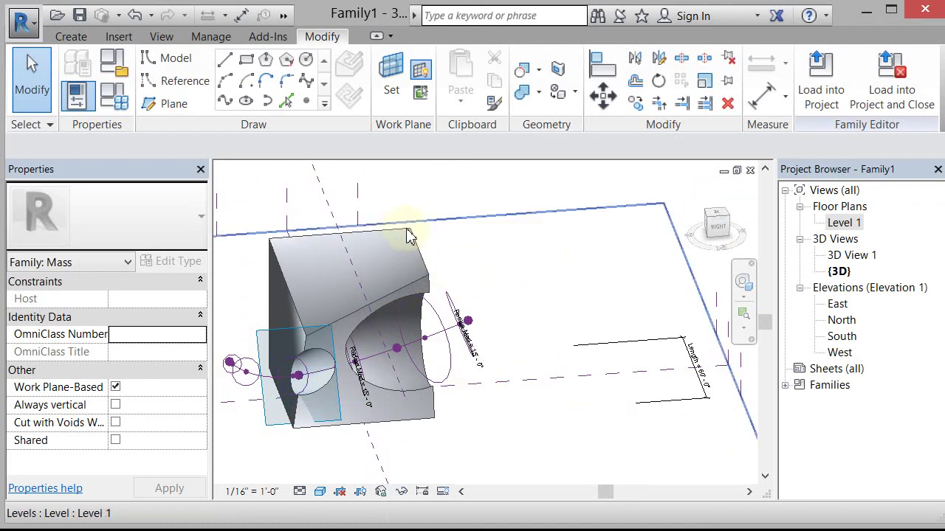
middle_click_drag(414, 235, 402, 328, "shift")
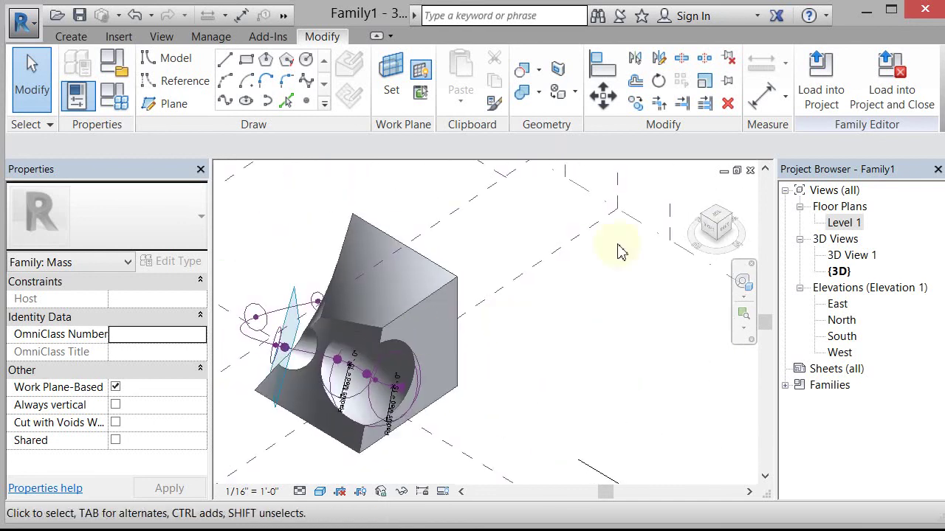